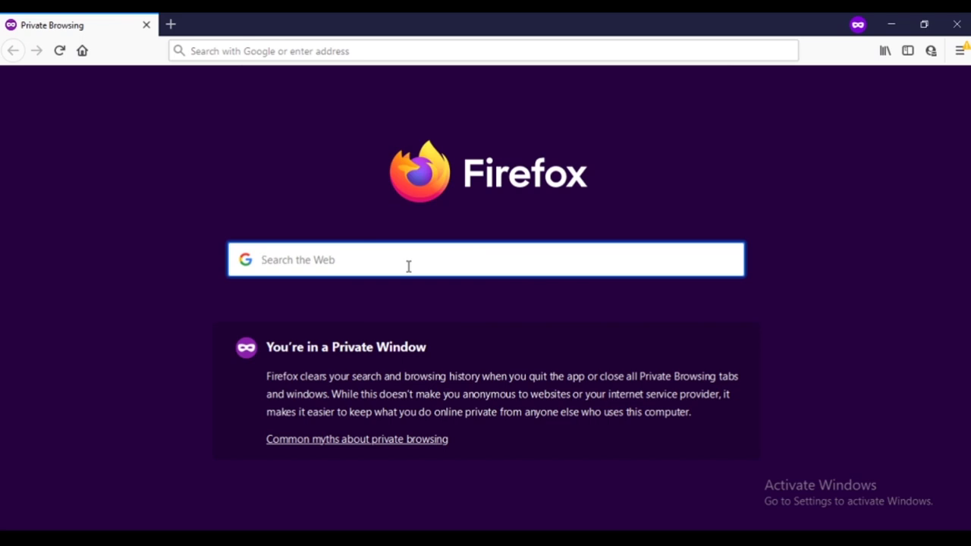
# Search Google for 'zoom' and open the official zoom.us home page
pyautogui.write('zoom')
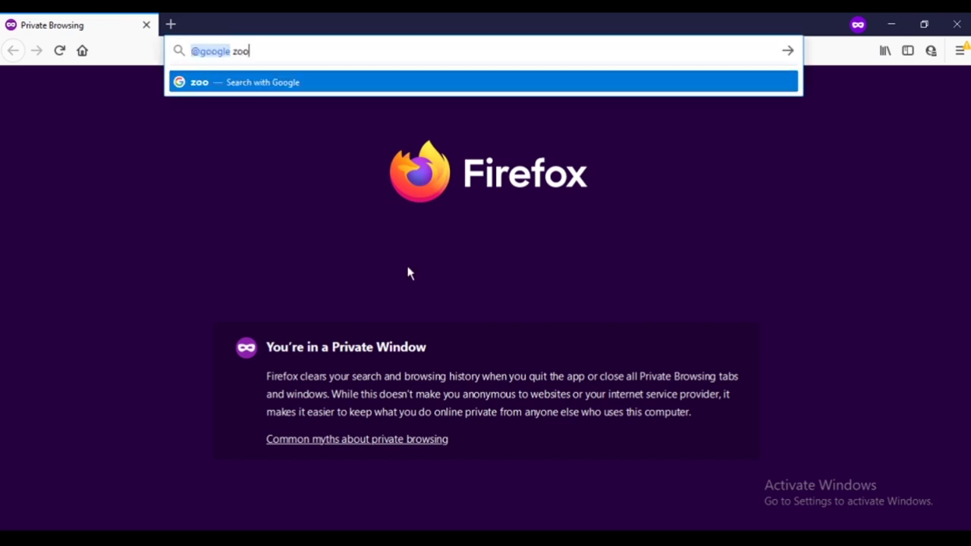
pyautogui.press('Return')
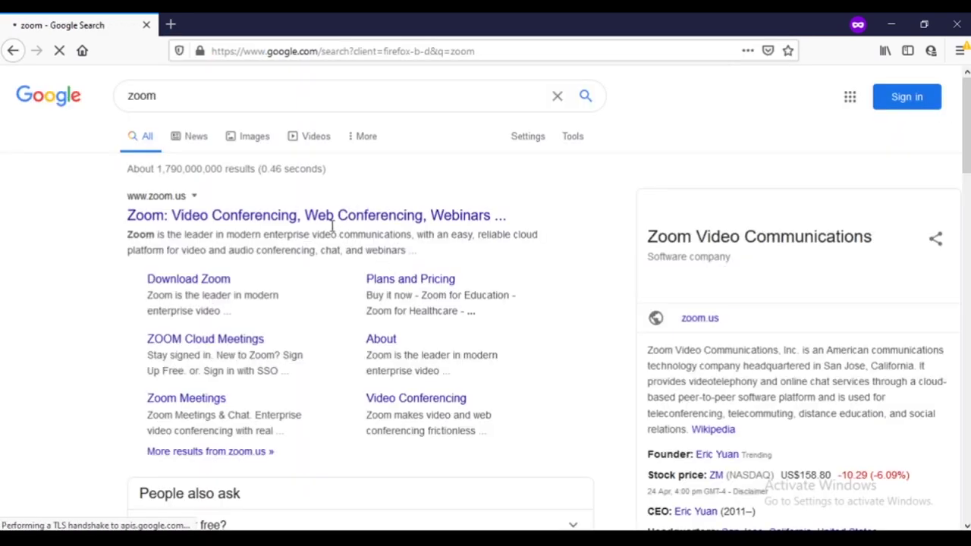
pyautogui.click(320, 221)
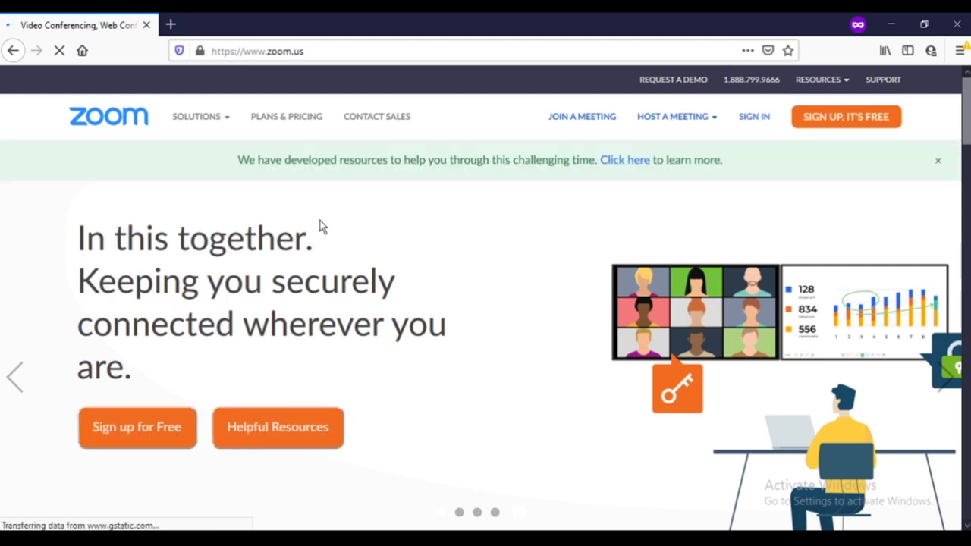
pyautogui.scroll(-2, 965, 125)
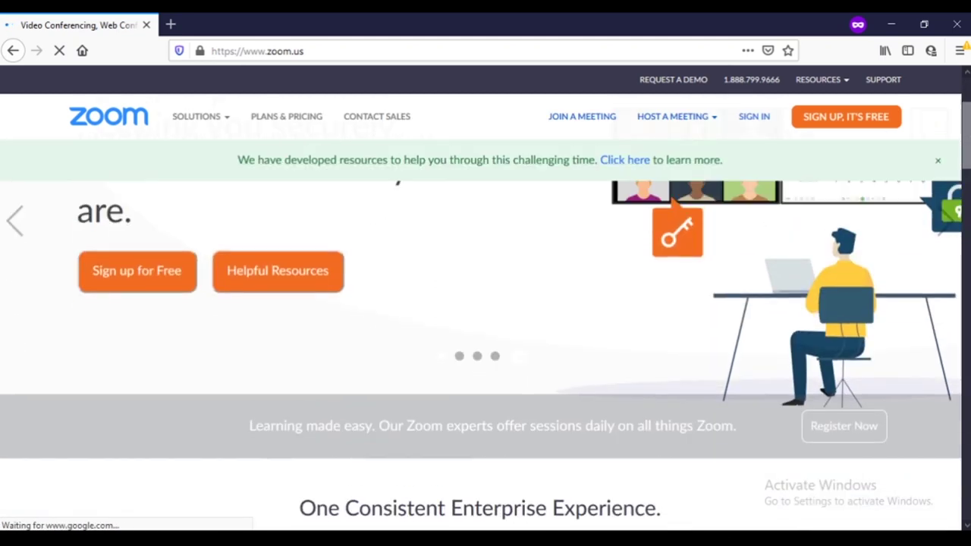
pyautogui.scroll(2, 296, 260)
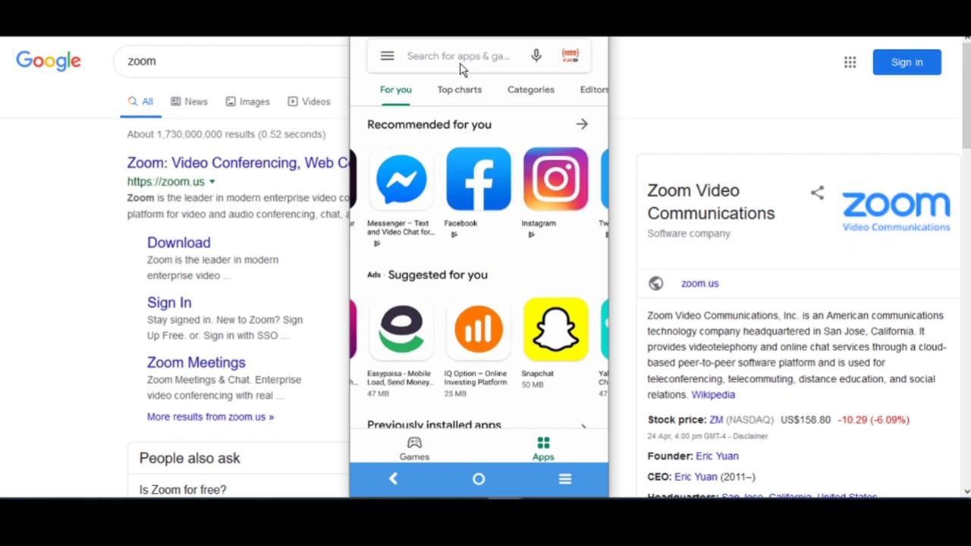
# Search the Play Store for 'zoom clou', then install and launch ZOOM Cloud Meetings
pyautogui.click(458, 66)
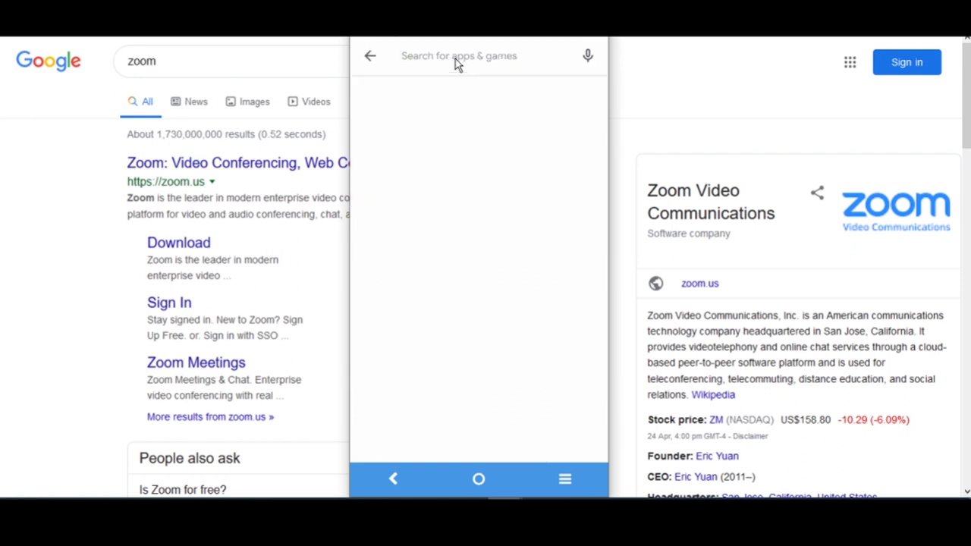
pyautogui.write('zoom')
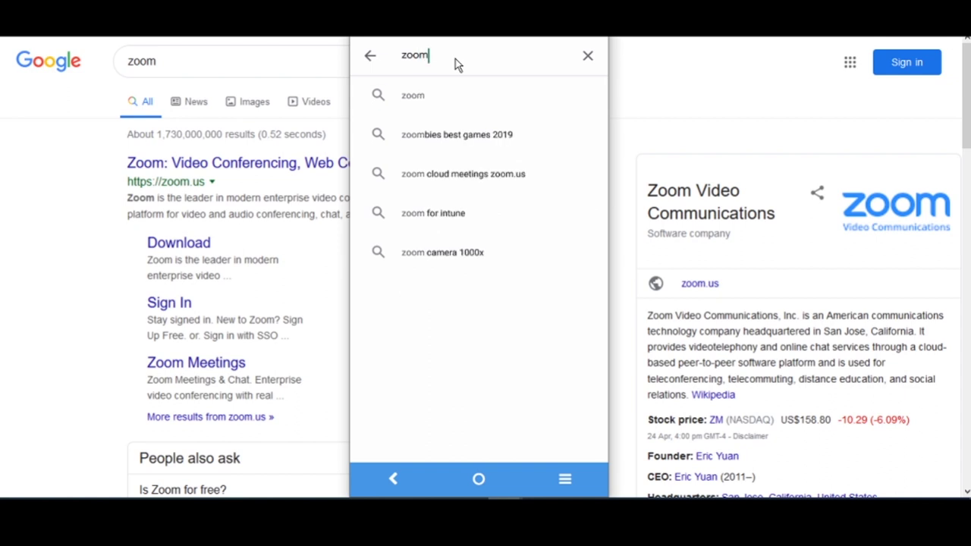
pyautogui.write(' clou')
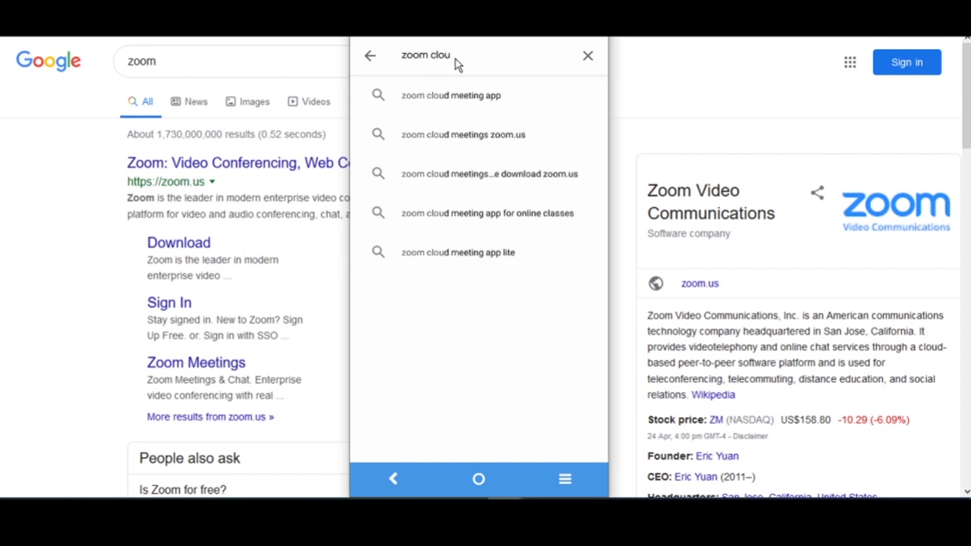
pyautogui.press('Down')
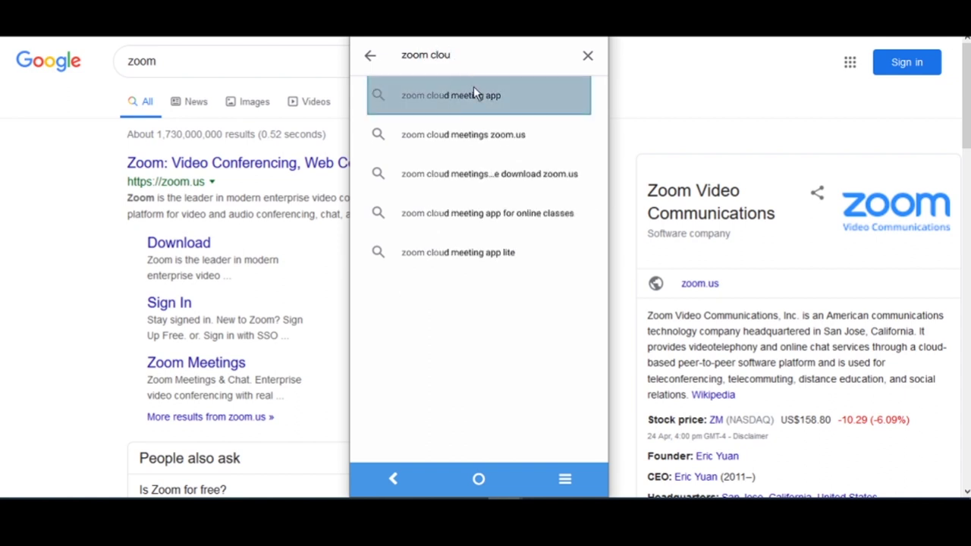
pyautogui.click(476, 95)
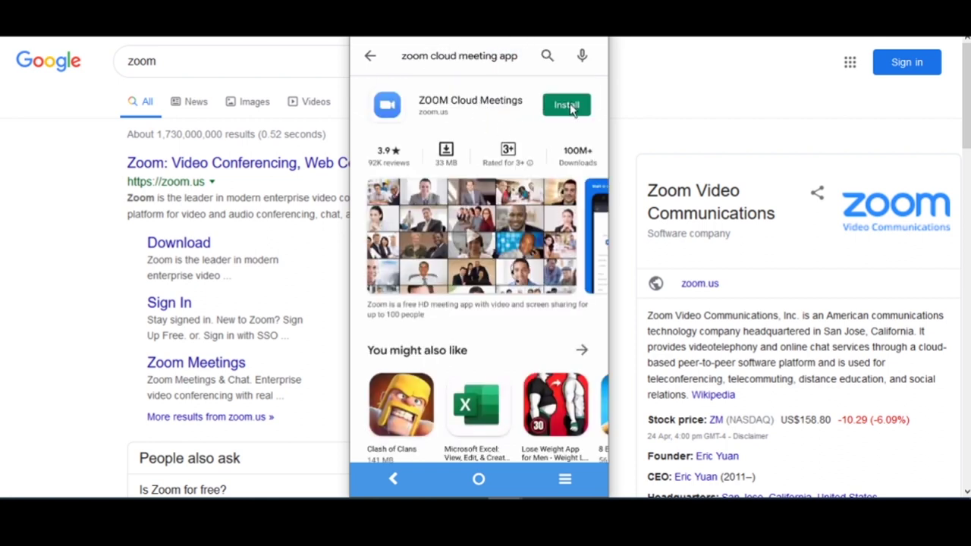
pyautogui.click(568, 104)
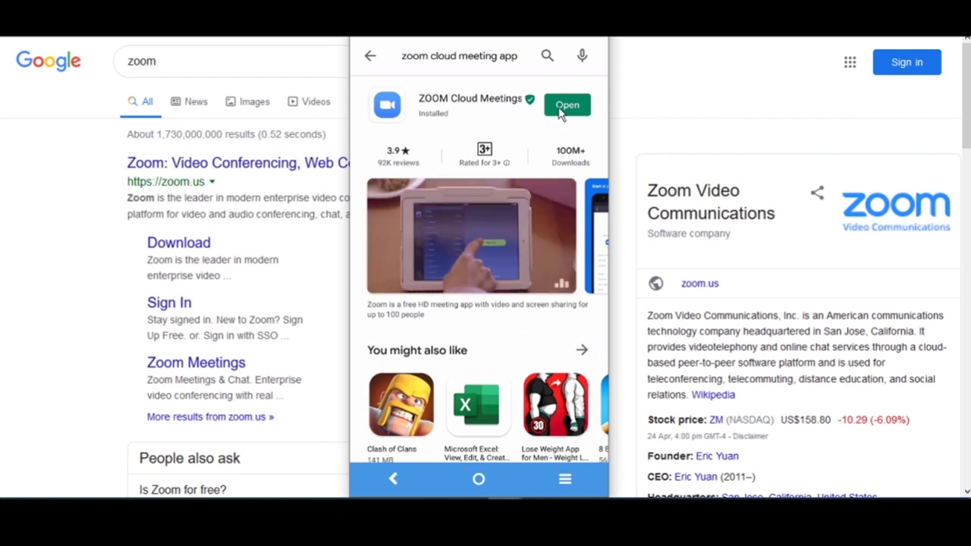
pyautogui.click(561, 113)
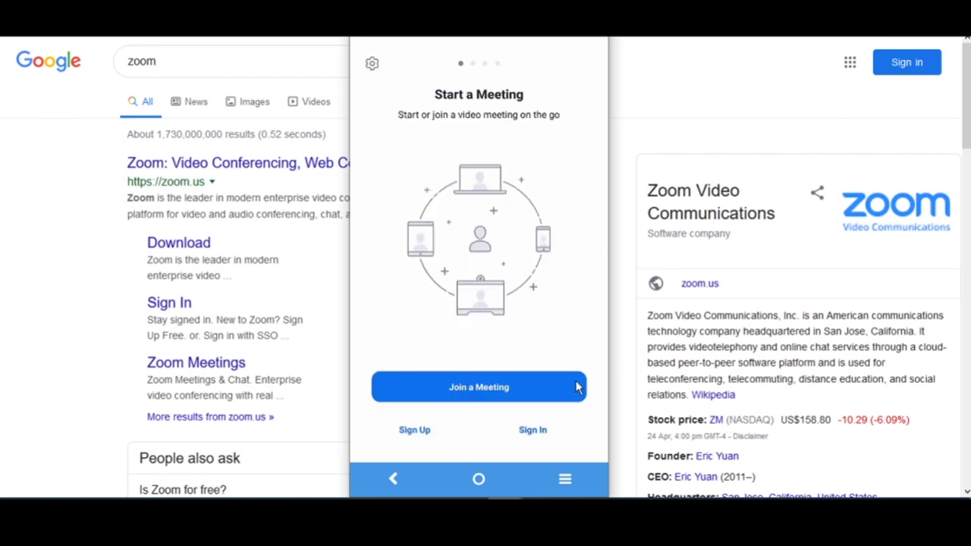
# On Join a Meeting, toggle Don't Connect To Audio and Turn Off My Video on and off
pyautogui.click(480, 388)
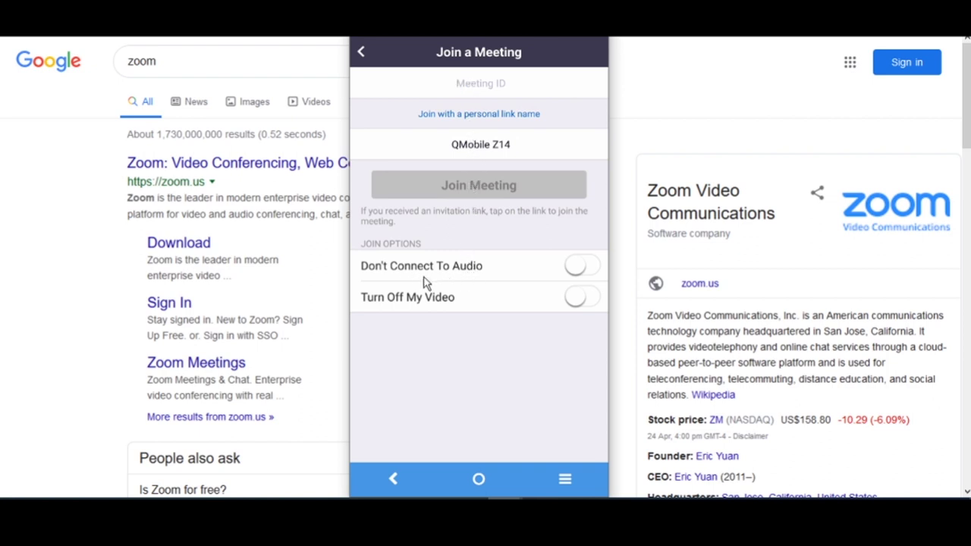
pyautogui.click(581, 267)
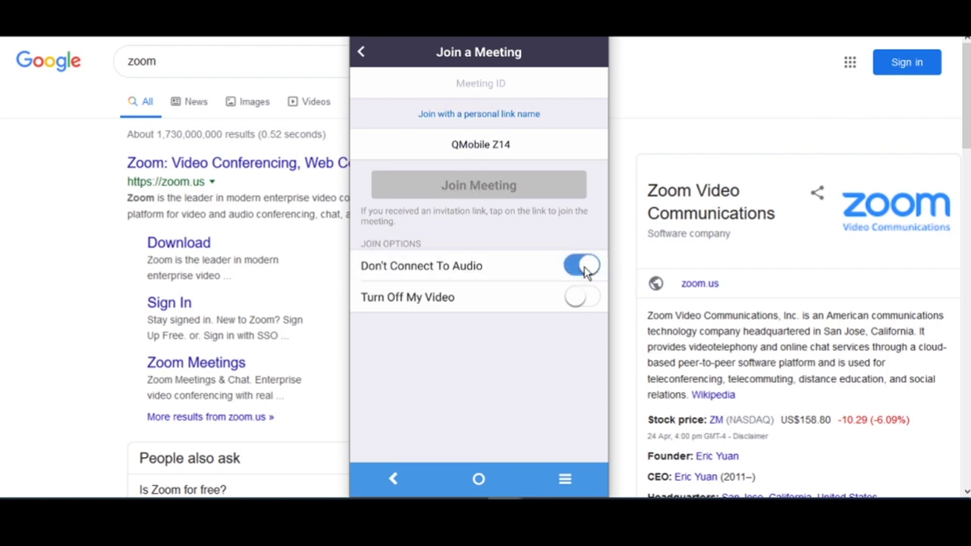
pyautogui.click(581, 266)
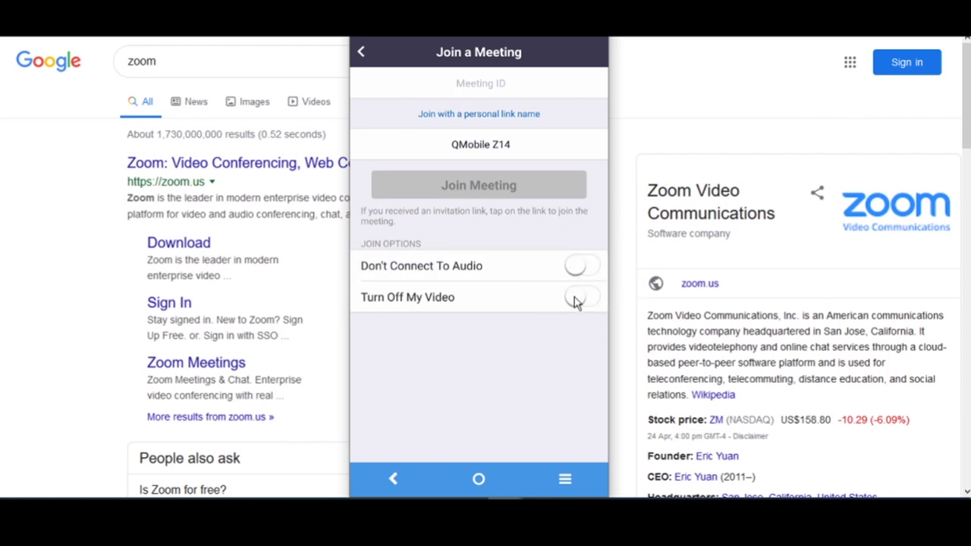
pyautogui.click(575, 299)
pyautogui.click(583, 300)
# Back out to the app's start screen and leave Zoom for the phone's home screen
pyautogui.click(361, 57)
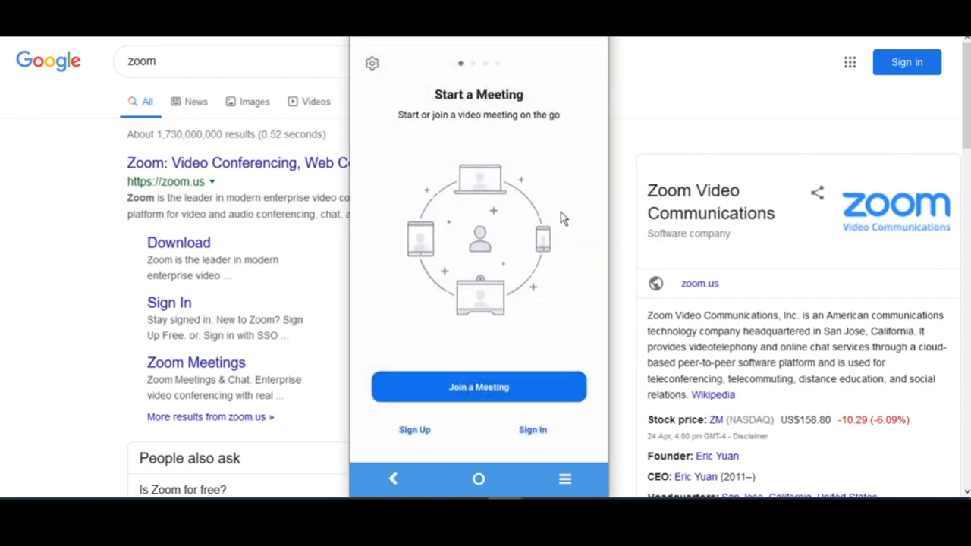
pyautogui.click(414, 431)
pyautogui.click(536, 432)
pyautogui.click(479, 479)
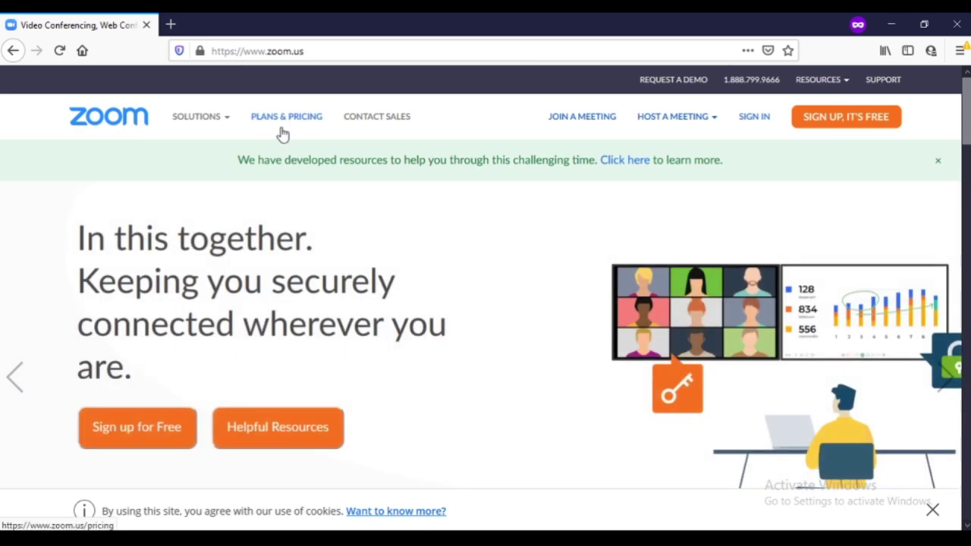
# Open Plans & Pricing and review the Basic (free), Pro ($14.99) and Business ($19.99) plans
pyautogui.click(281, 131)
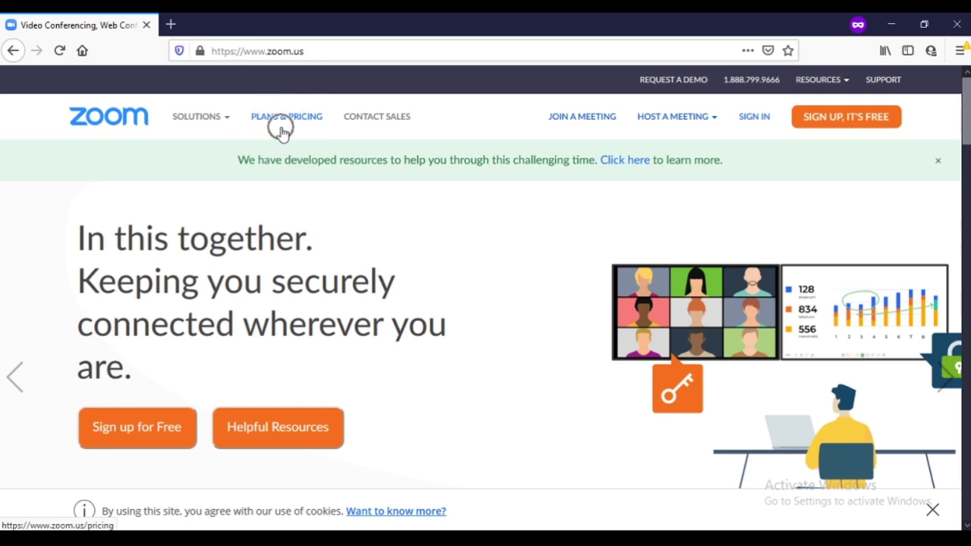
pyautogui.click(574, 135)
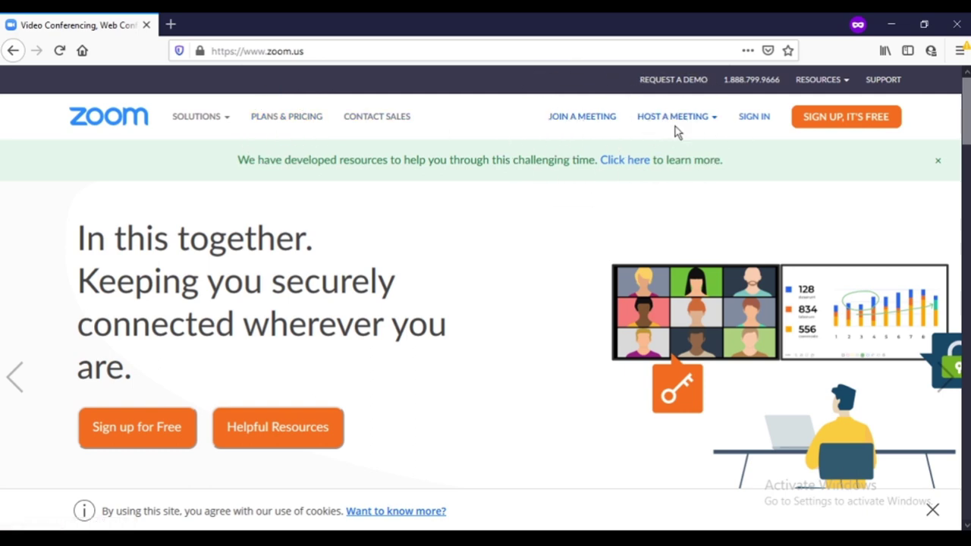
pyautogui.click(757, 130)
pyautogui.click(834, 132)
pyautogui.click(281, 128)
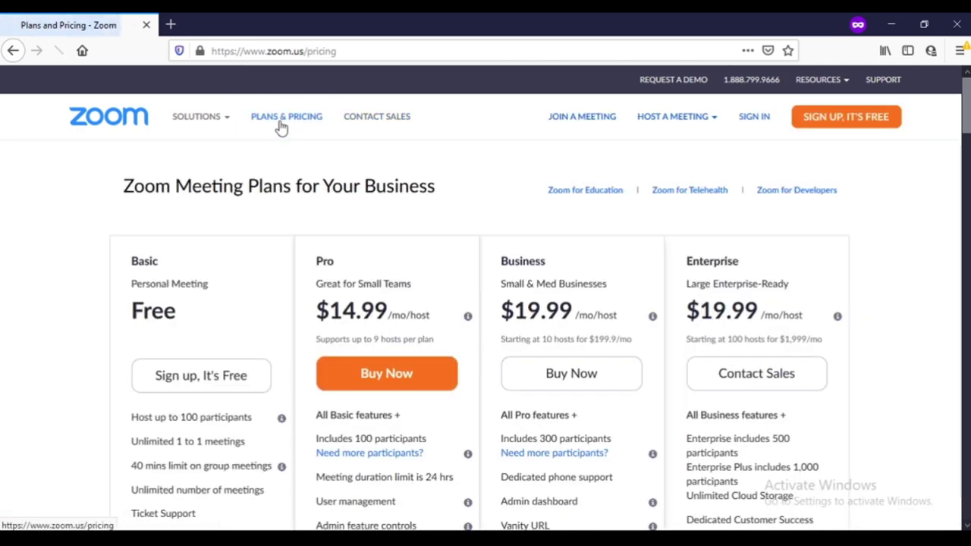
pyautogui.click(175, 301)
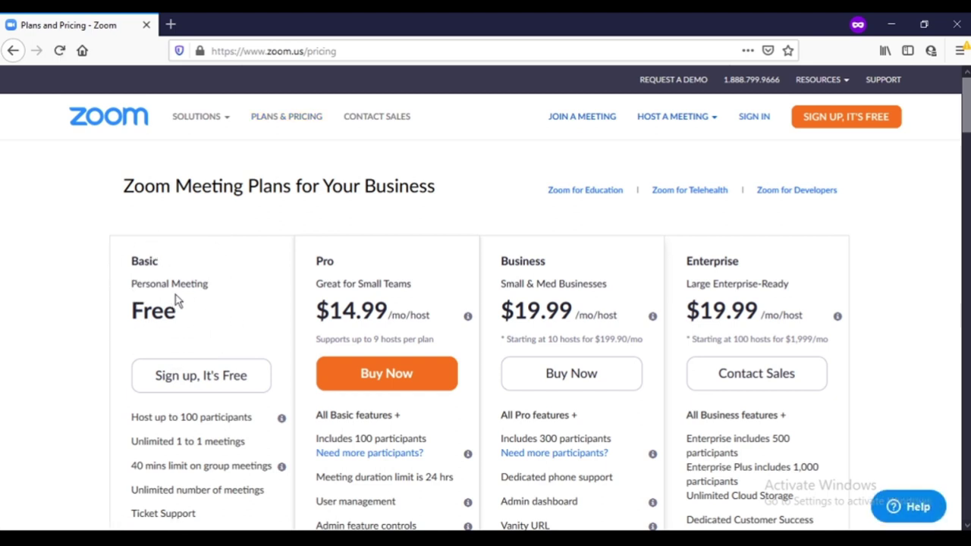
pyautogui.scroll(-2, 176, 301)
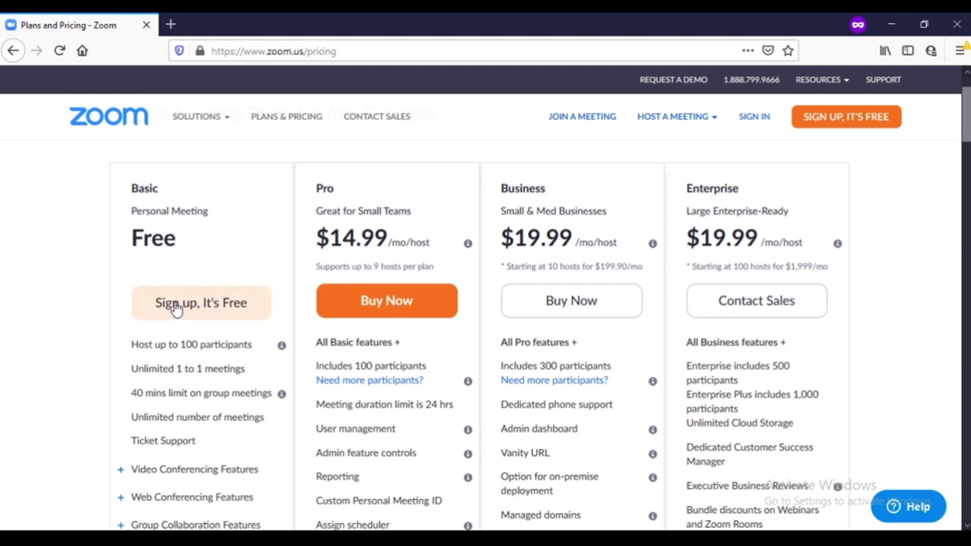
pyautogui.click(168, 345)
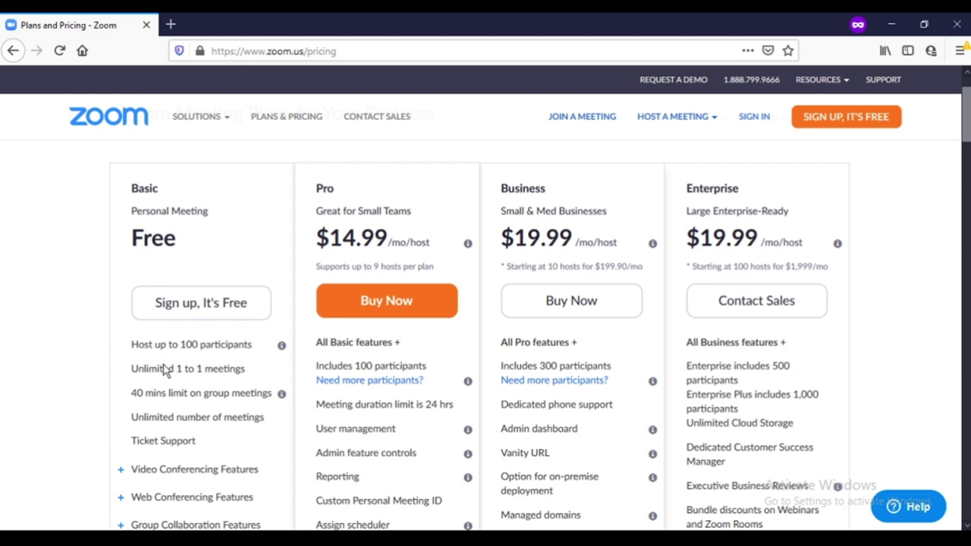
pyautogui.scroll(-2, 165, 369)
pyautogui.scroll(-4, 161, 369)
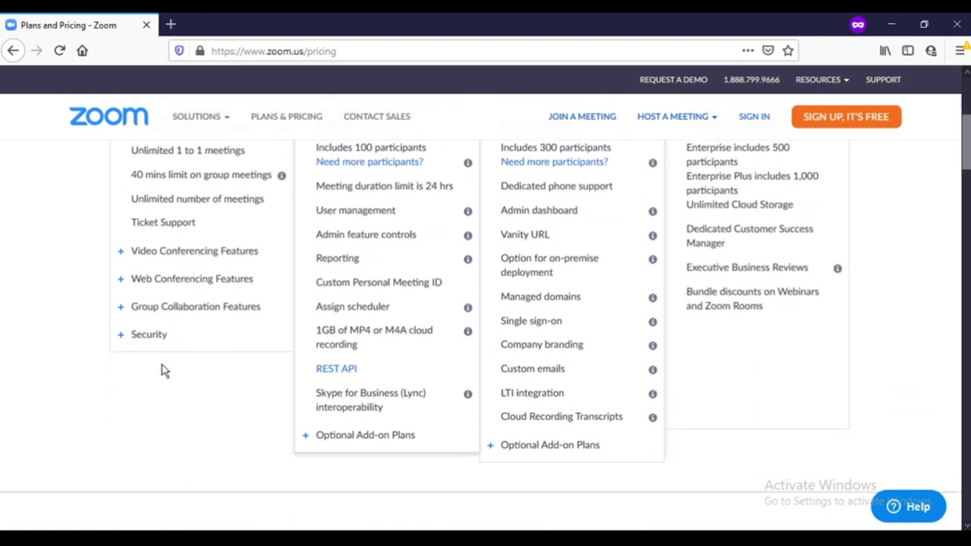
# Expand the Basic plan's Security features, then return to the zoom.us home page
pyautogui.click(121, 342)
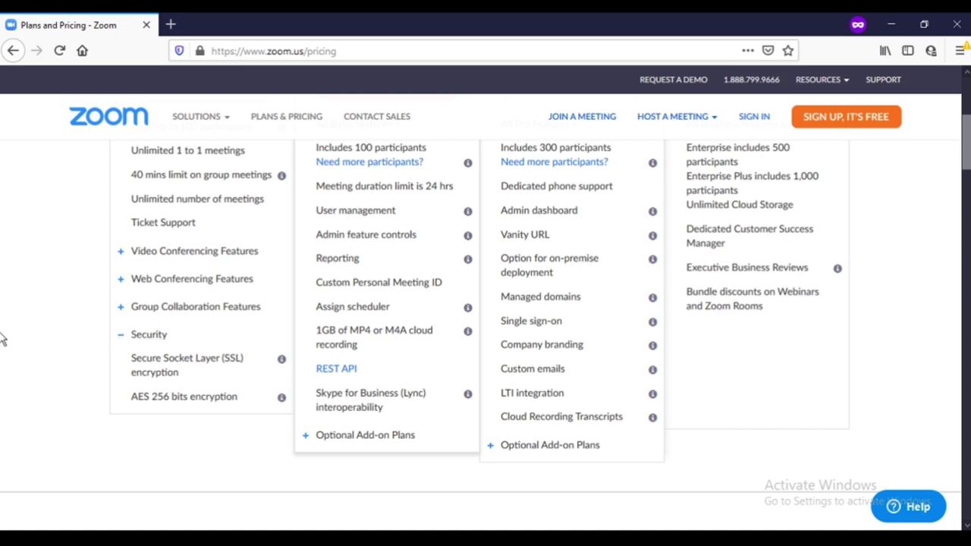
pyautogui.scroll(5, 2, 339)
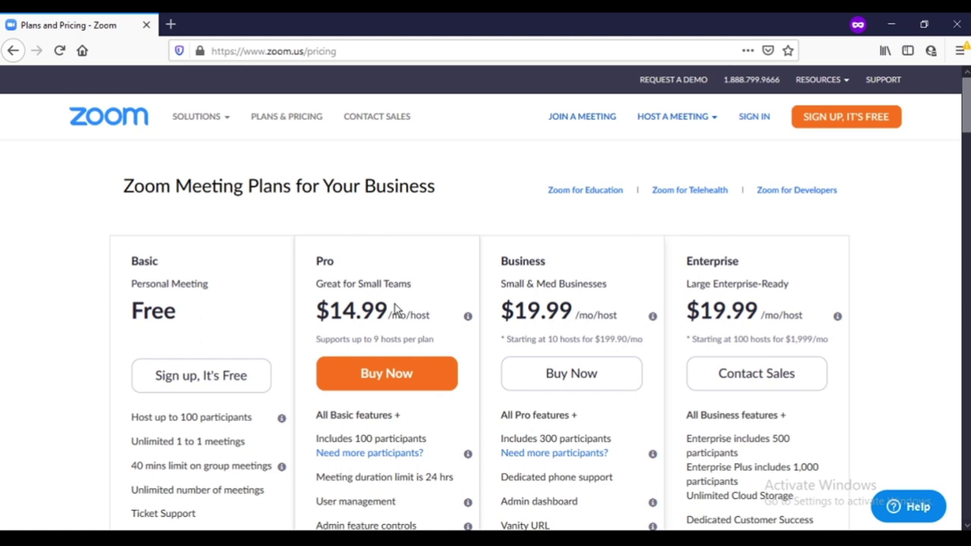
pyautogui.scroll(-2, 919, 317)
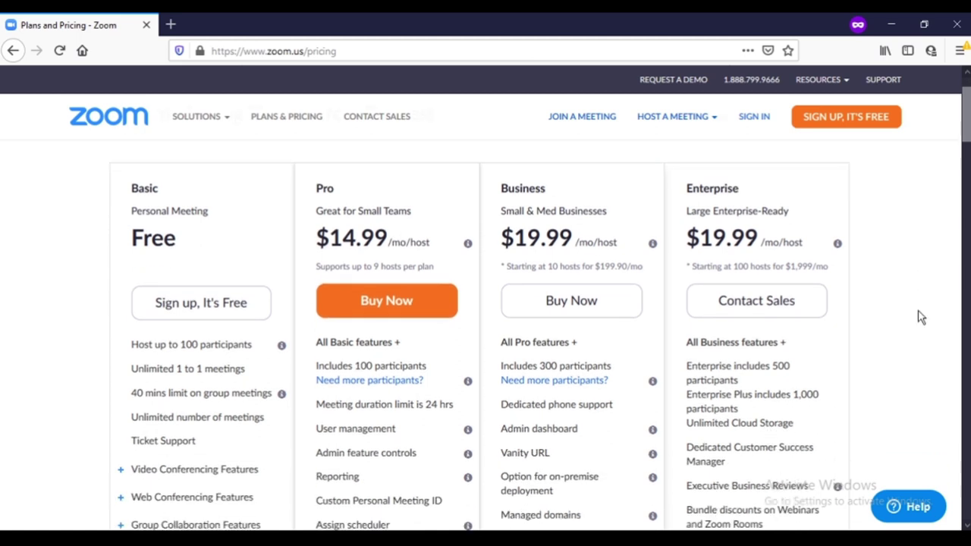
pyautogui.scroll(-3, 916, 317)
pyautogui.scroll(6, 268, 225)
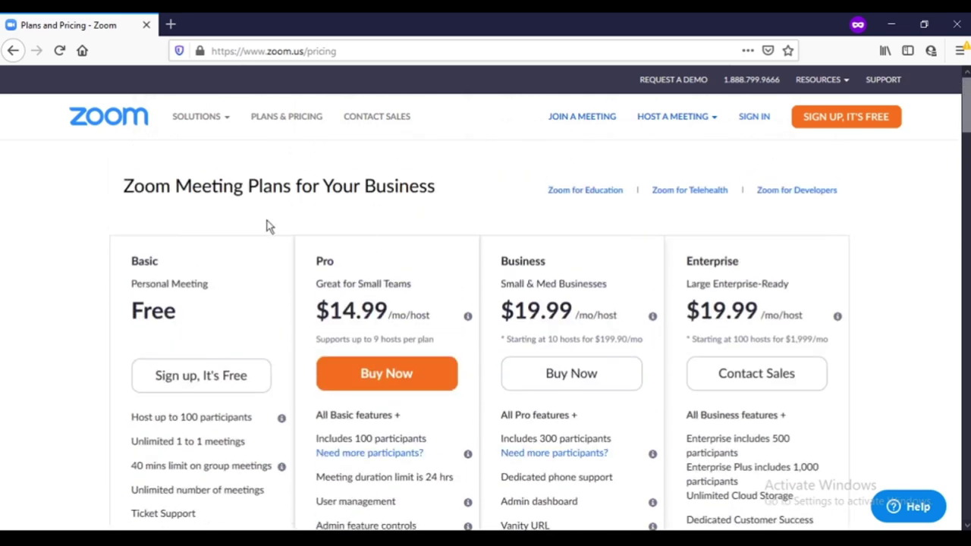
pyautogui.click(109, 125)
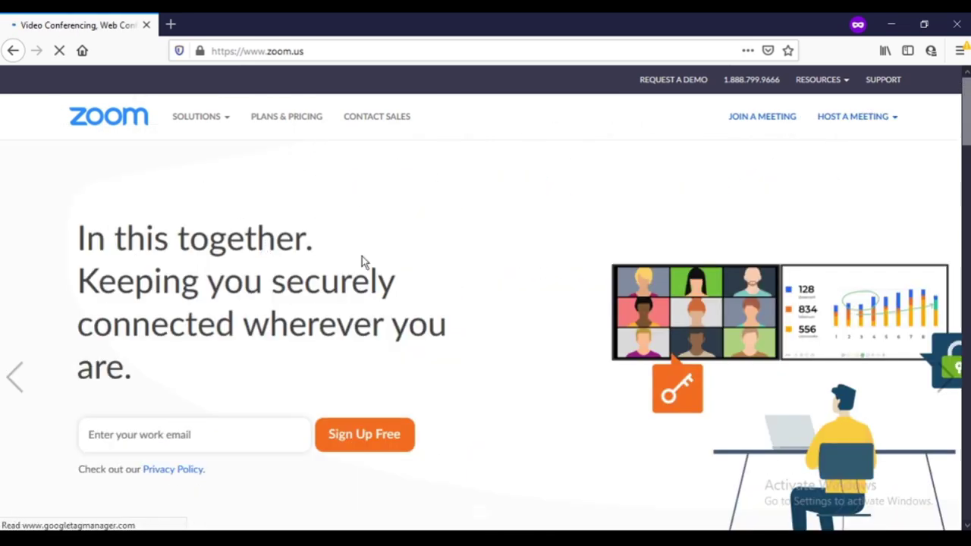
pyautogui.click(587, 125)
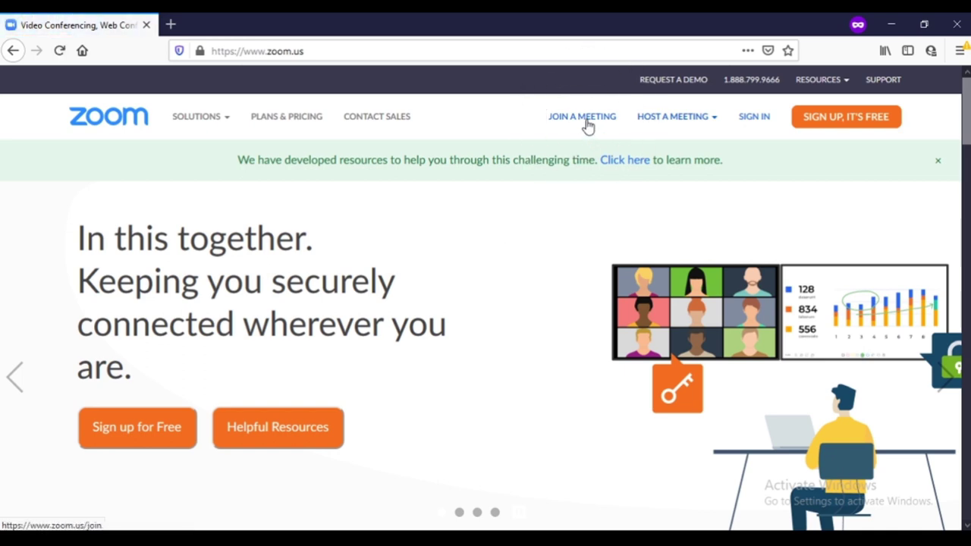
pyautogui.click(587, 125)
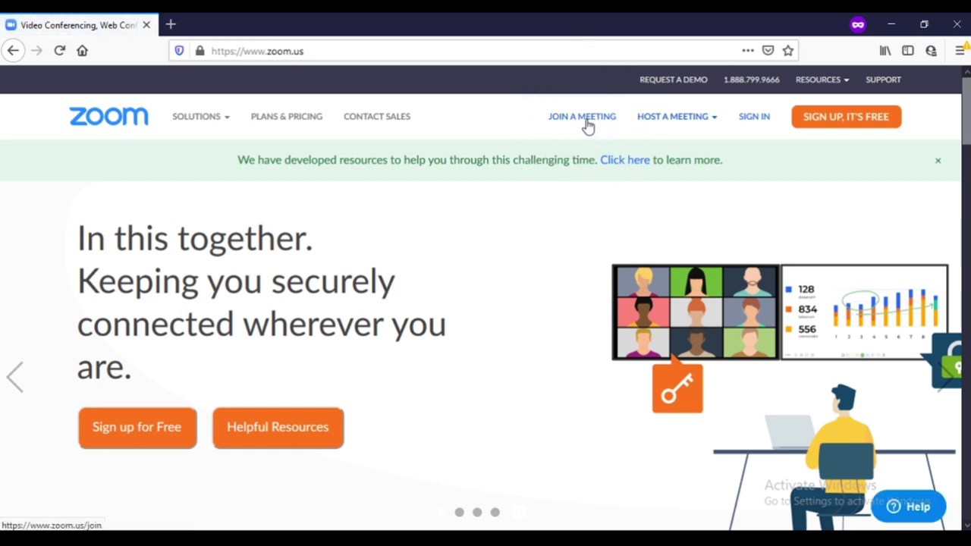
pyautogui.click(587, 125)
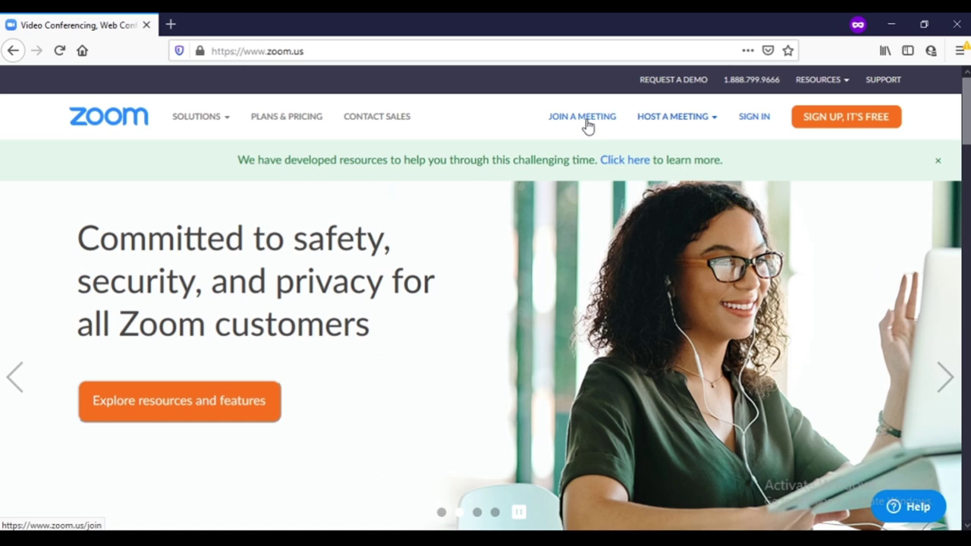
pyautogui.click(587, 125)
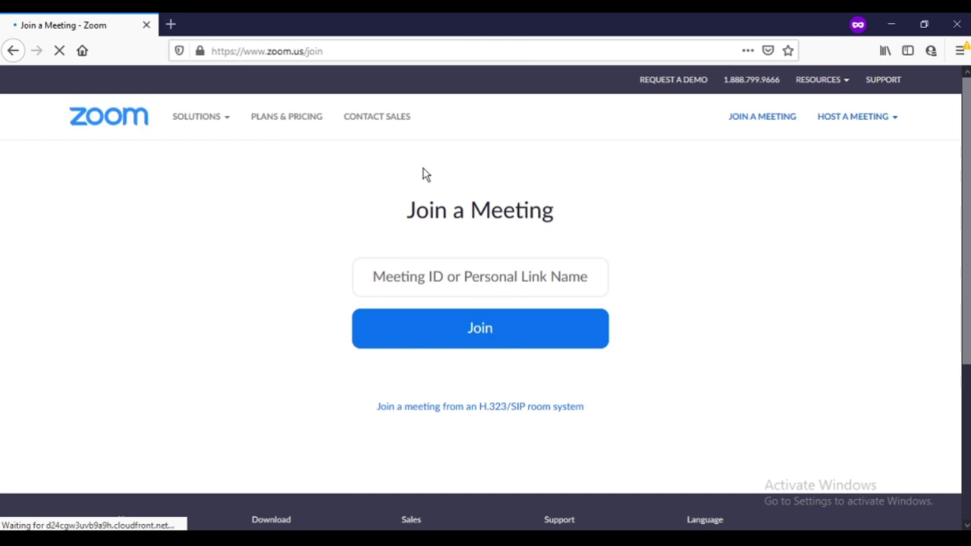
pyautogui.click(466, 274)
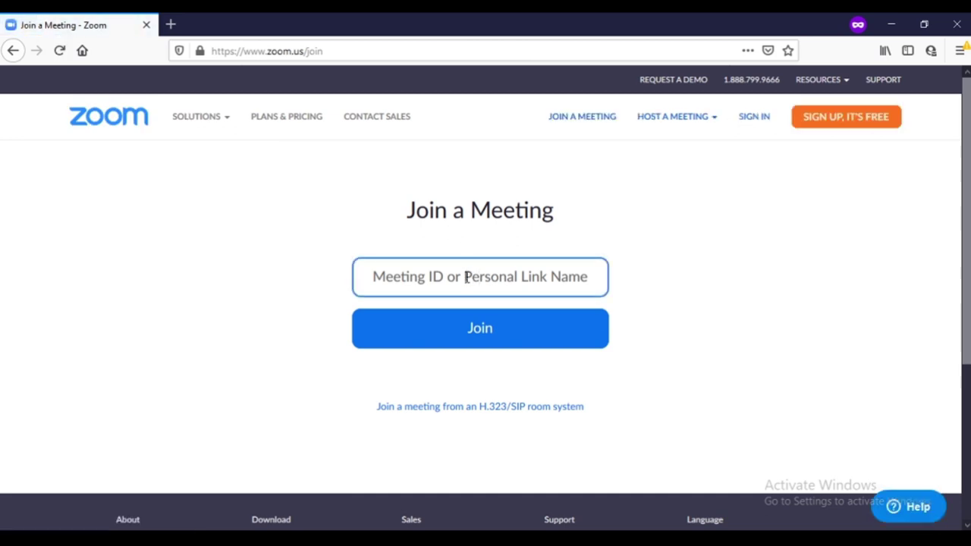
pyautogui.write('555 566 6')
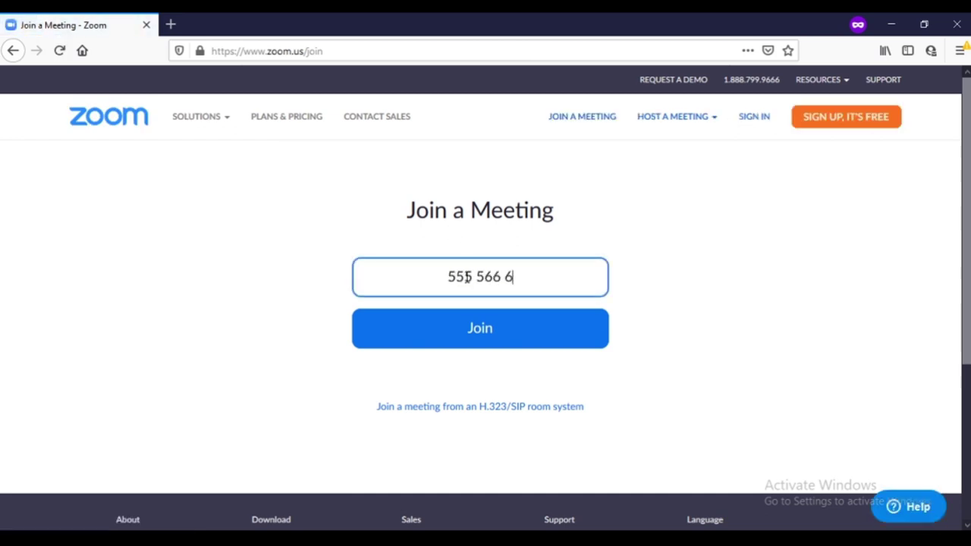
pyautogui.write('6888')
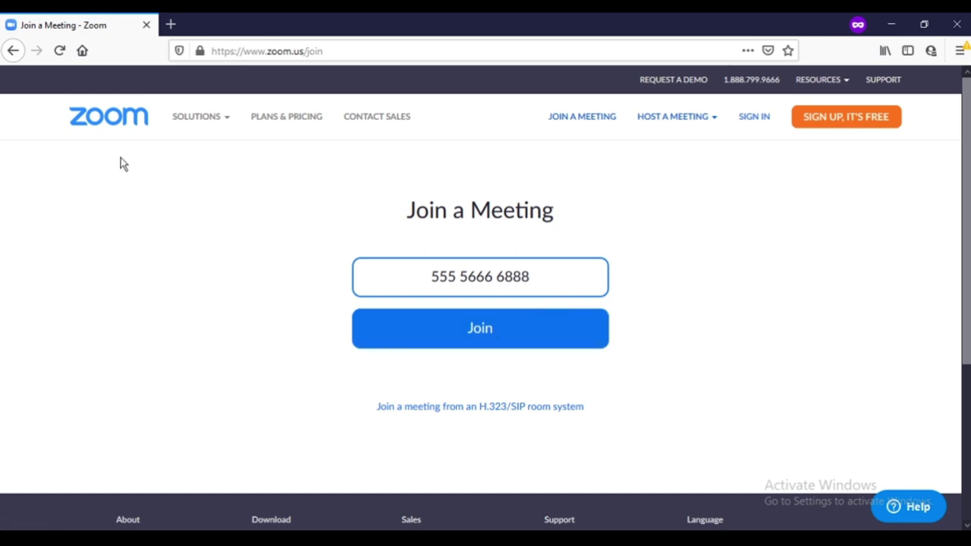
pyautogui.click(105, 121)
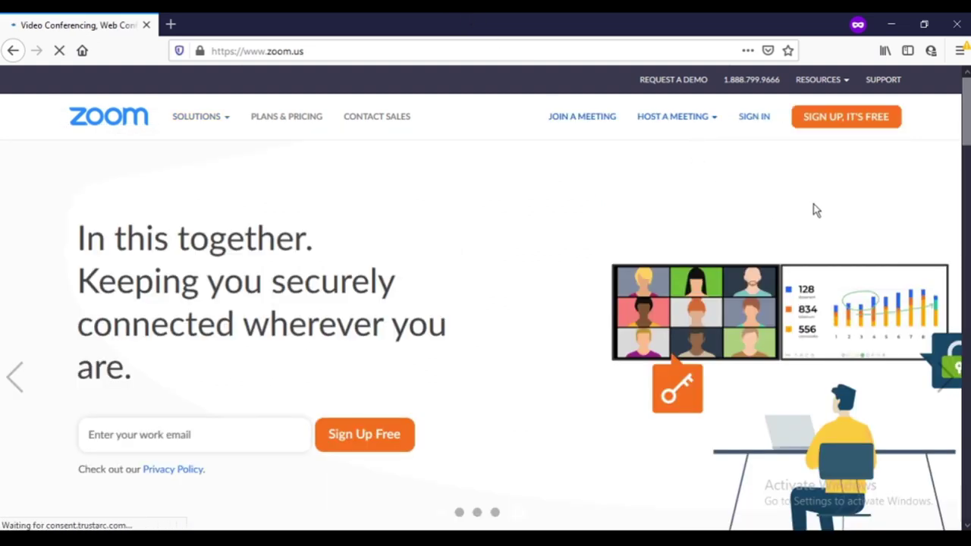
pyautogui.click(831, 130)
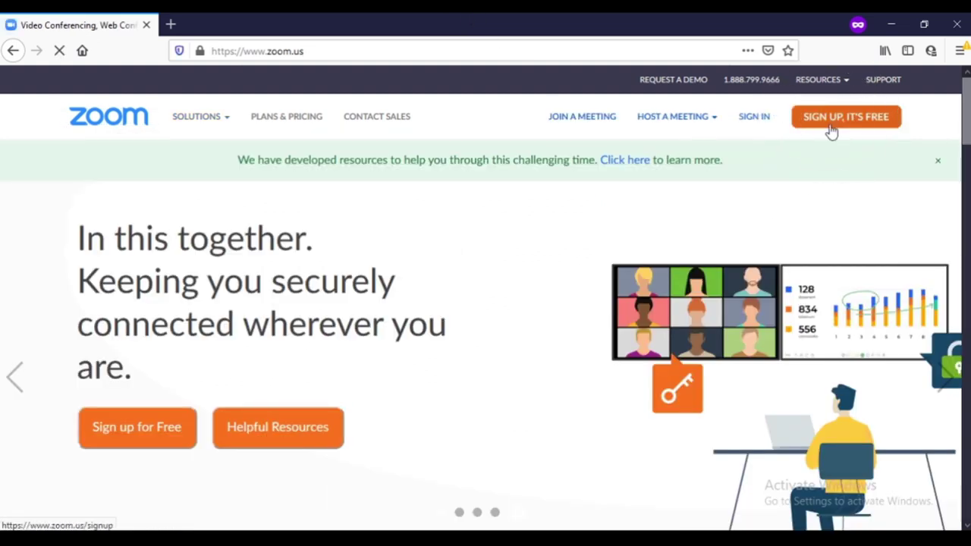
pyautogui.click(844, 125)
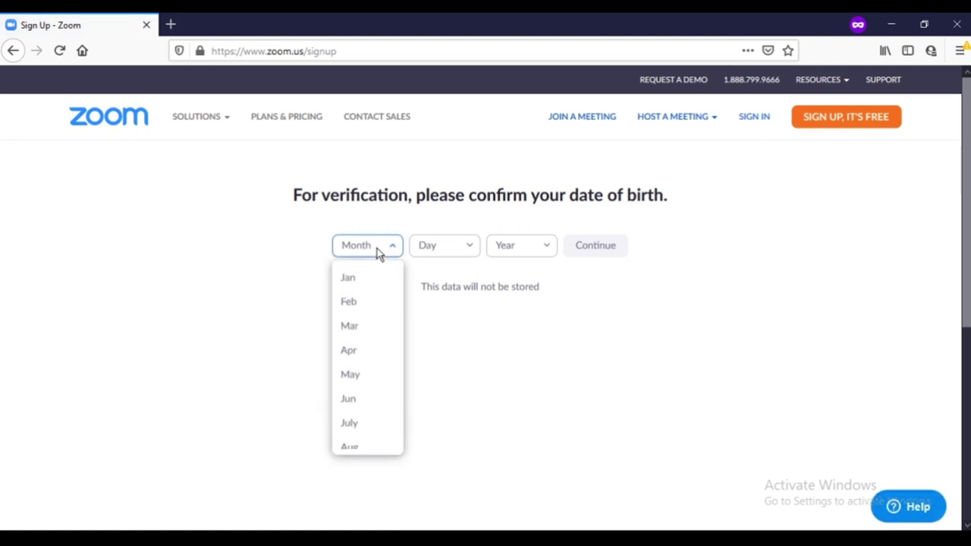
pyautogui.click(357, 383)
pyautogui.click(454, 254)
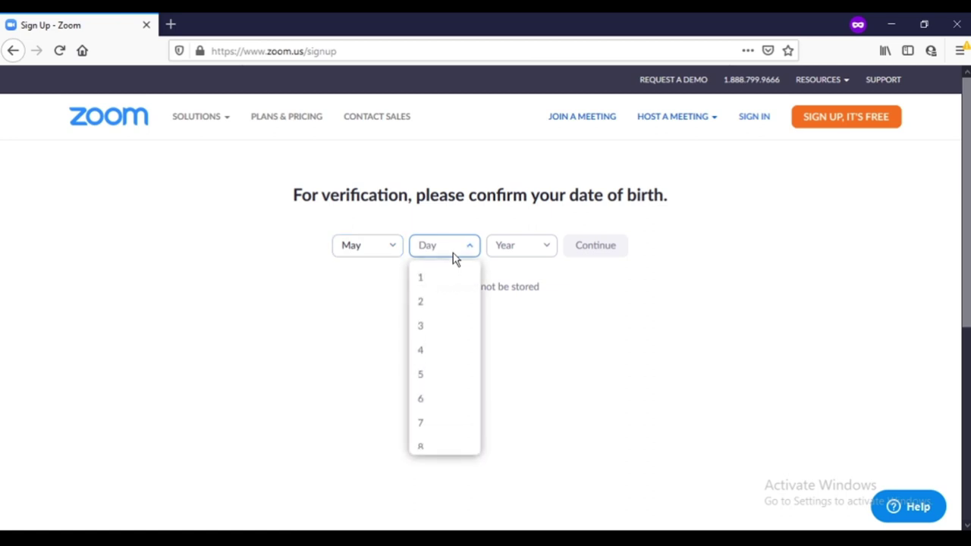
pyautogui.click(437, 422)
pyautogui.click(535, 254)
pyautogui.scroll(-1, 523, 370)
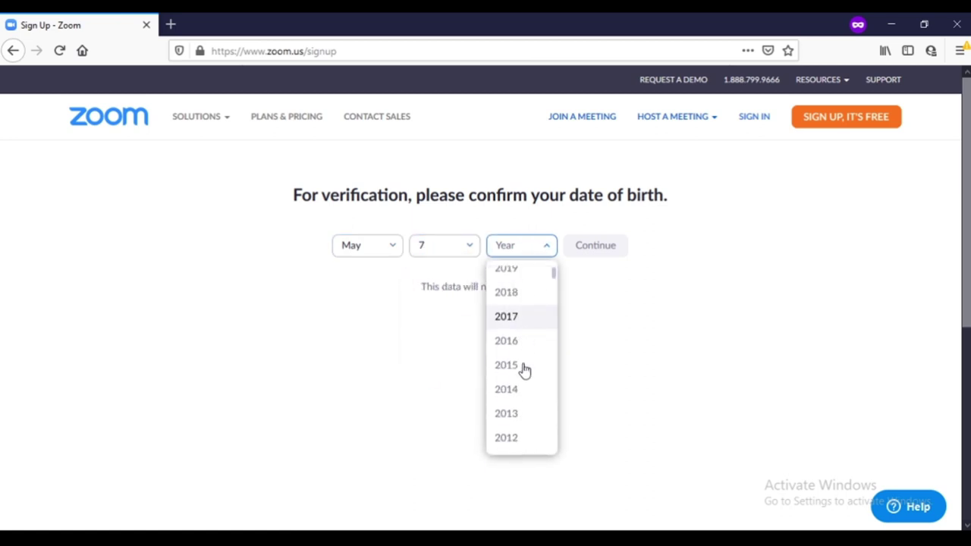
pyautogui.scroll(-3, 523, 370)
pyautogui.click(507, 388)
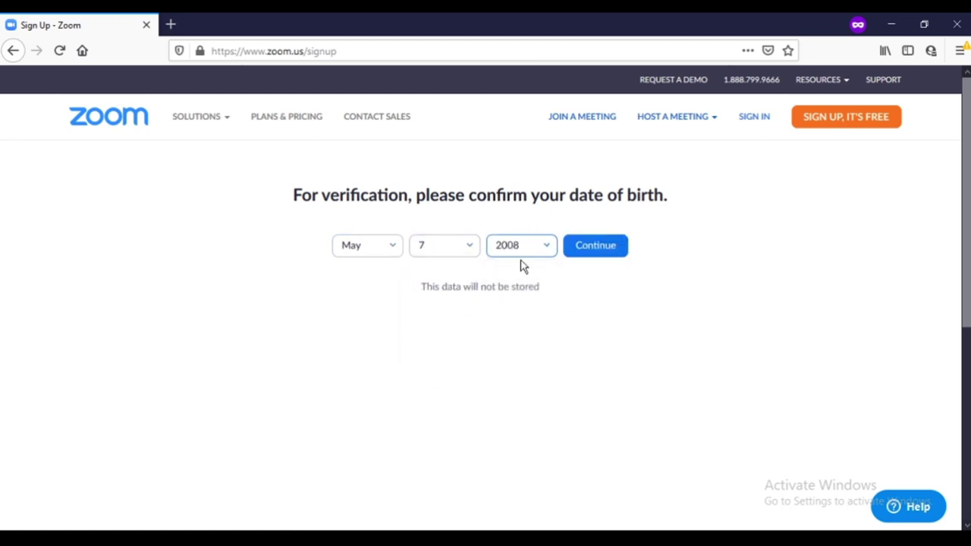
pyautogui.click(520, 252)
pyautogui.scroll(-10, 514, 384)
pyautogui.click(507, 377)
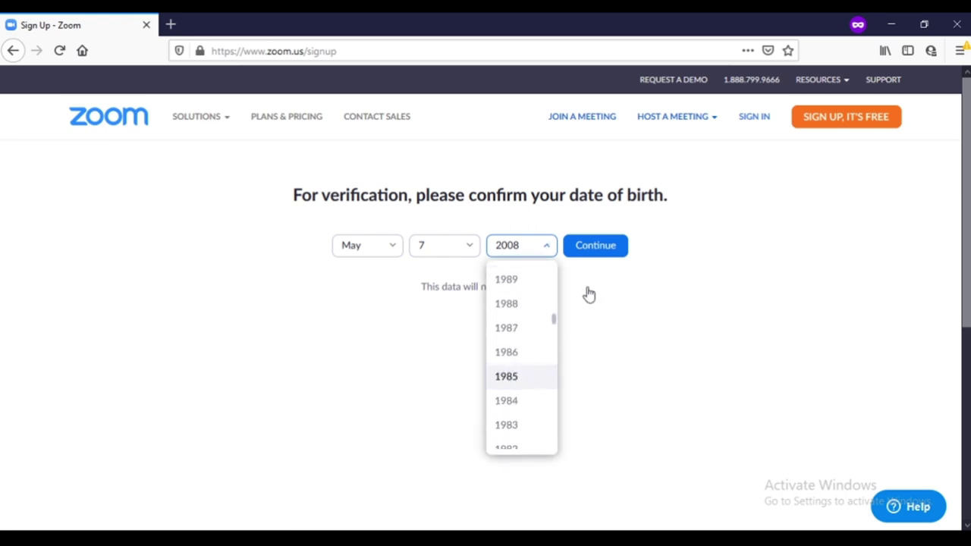
pyautogui.click(598, 248)
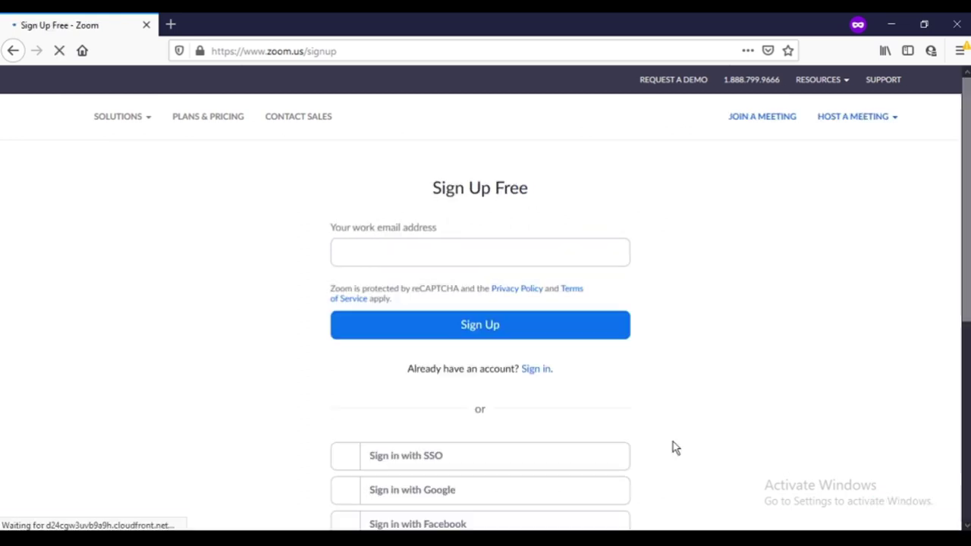
# Sign in to Zoom with a Google account
pyautogui.scroll(-2, 773, 334)
pyautogui.scroll(2, 783, 326)
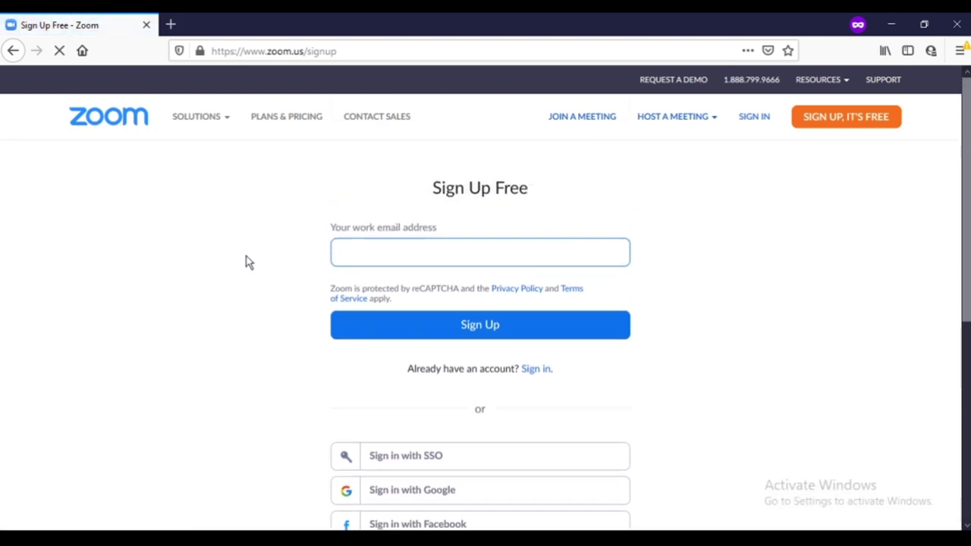
pyautogui.scroll(-1, 250, 315)
pyautogui.click(434, 466)
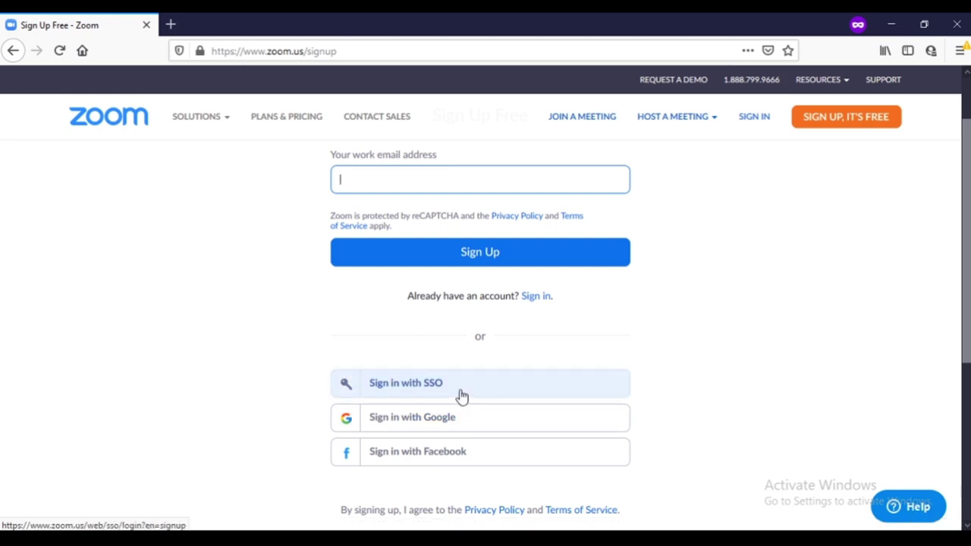
pyautogui.scroll(-1, 748, 326)
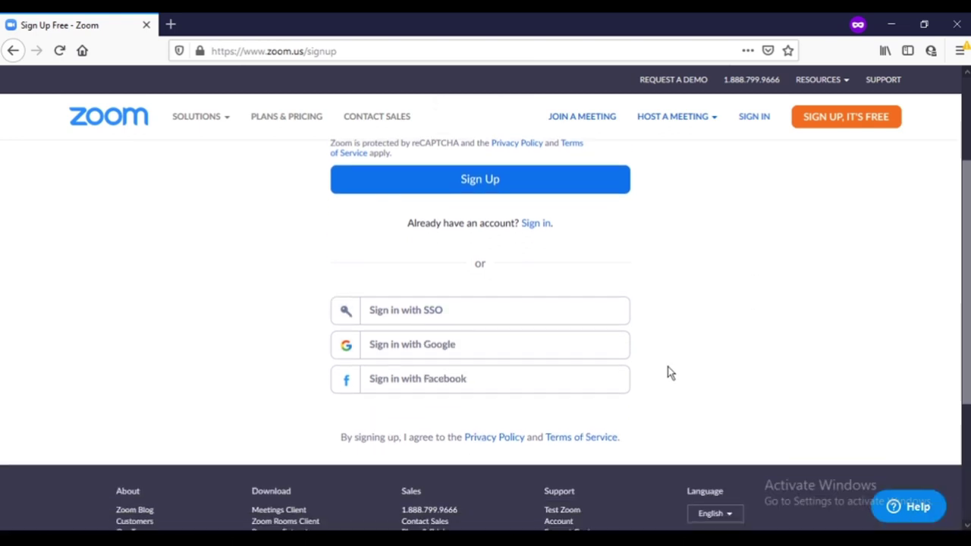
pyautogui.click(440, 352)
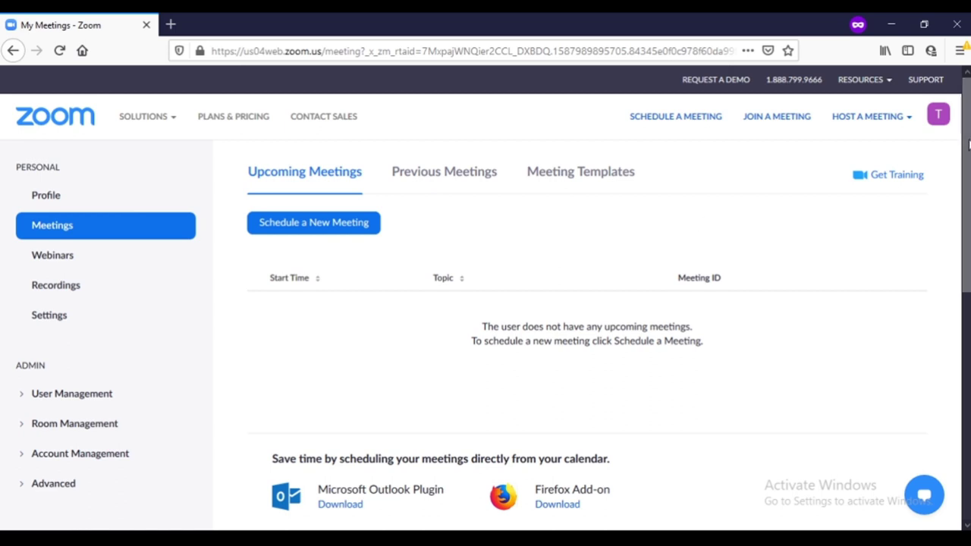
# Look over the empty My Meetings page and reveal the HOST A MEETING dropdown
pyautogui.scroll(-1, 485, 303)
pyautogui.scroll(1, 485, 303)
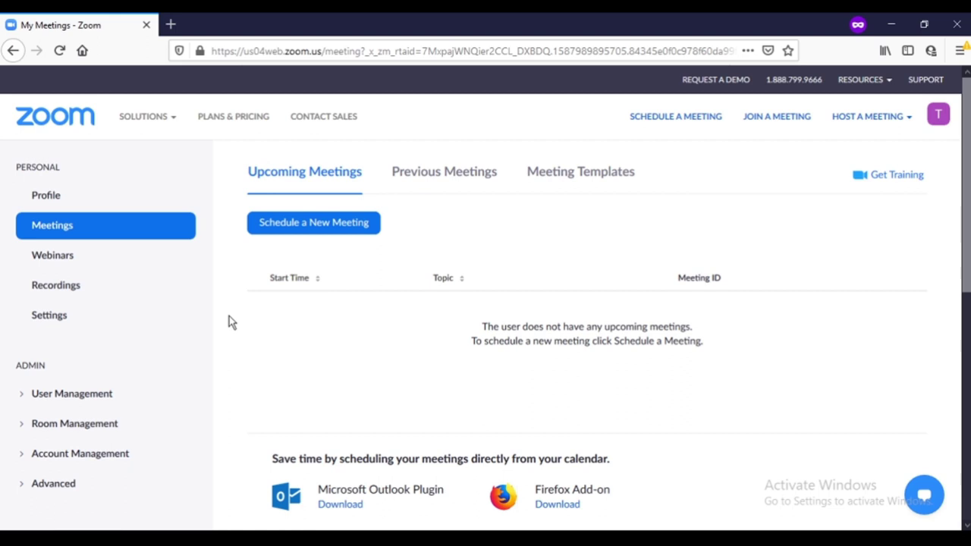
pyautogui.scroll(-4, 83, 243)
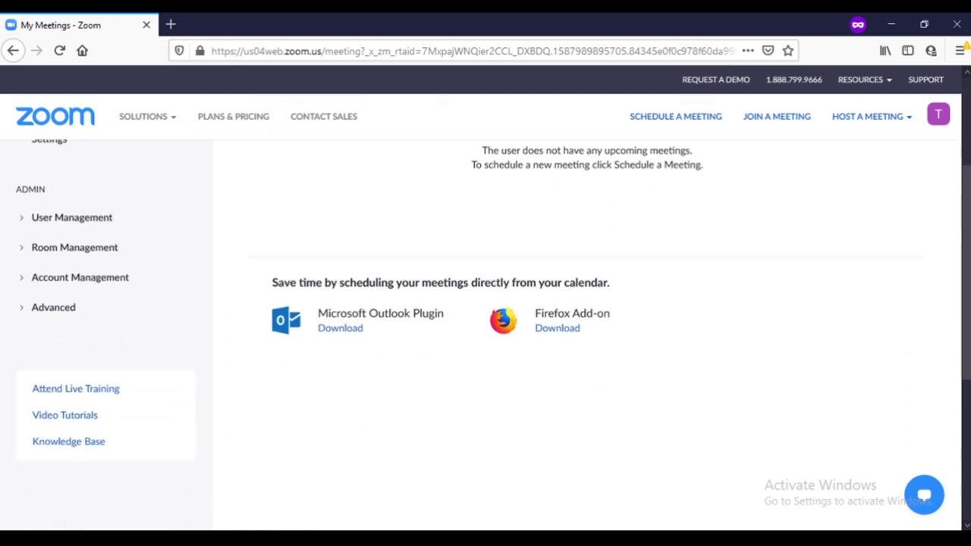
pyautogui.scroll(4, 189, 301)
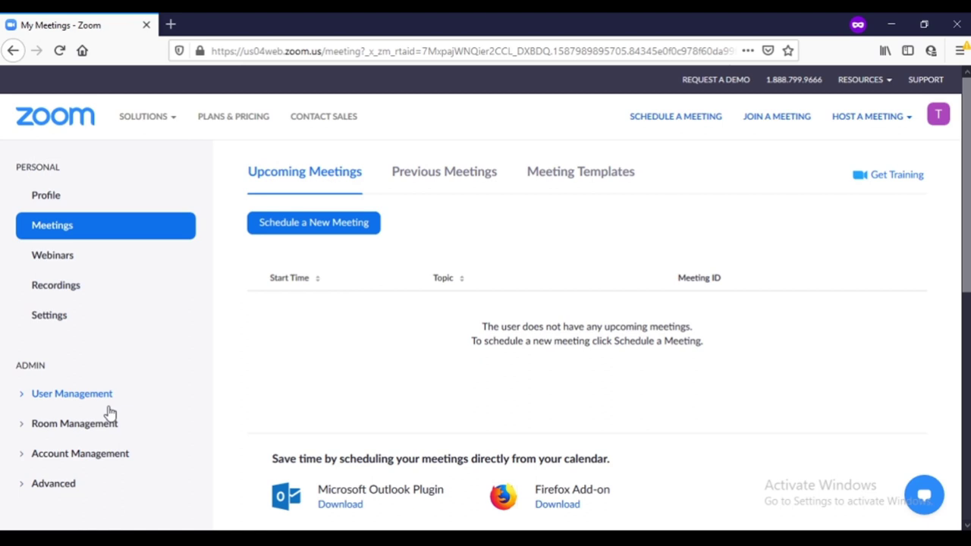
pyautogui.scroll(-4, 110, 411)
pyautogui.scroll(4, 110, 412)
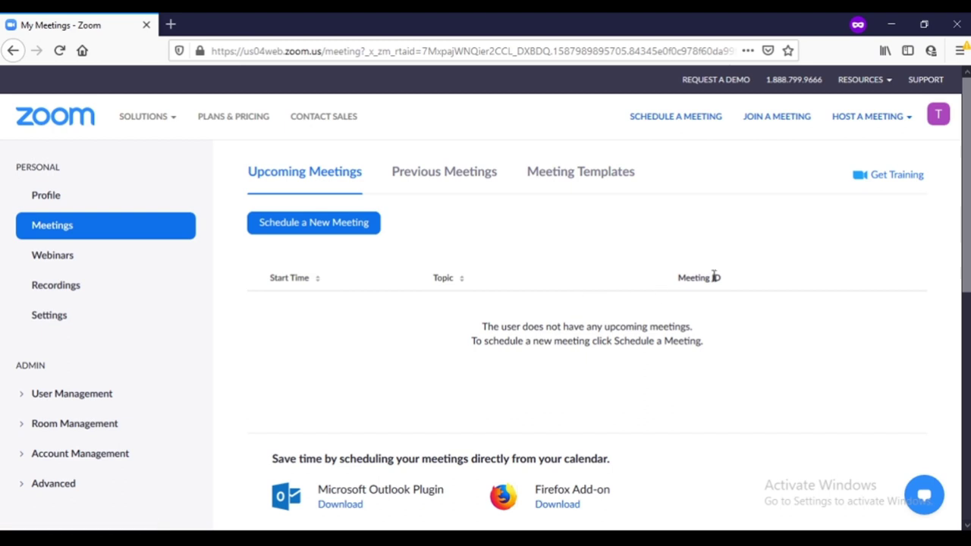
pyautogui.moveTo(860, 122)
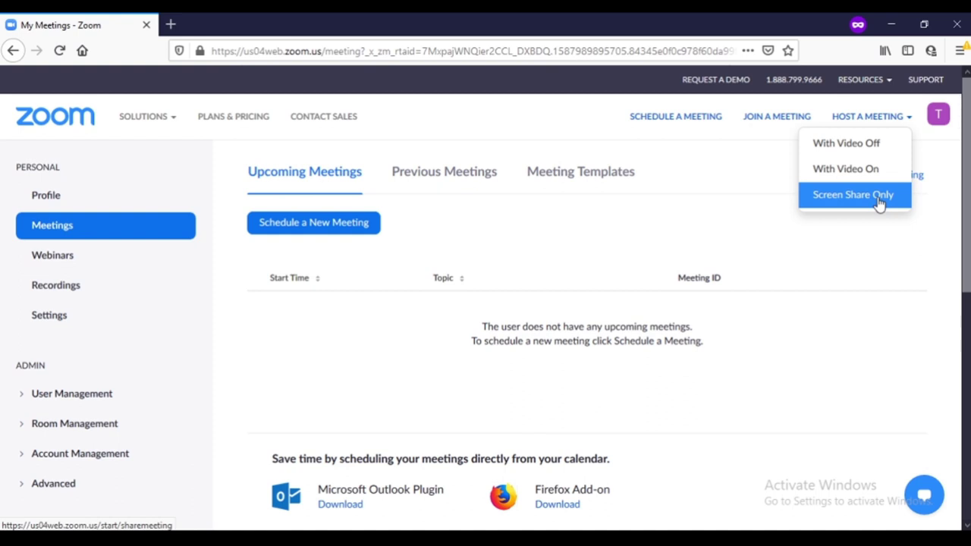
# Host a meeting With Video On, saving and running the Zoom launcher file
pyautogui.click(843, 174)
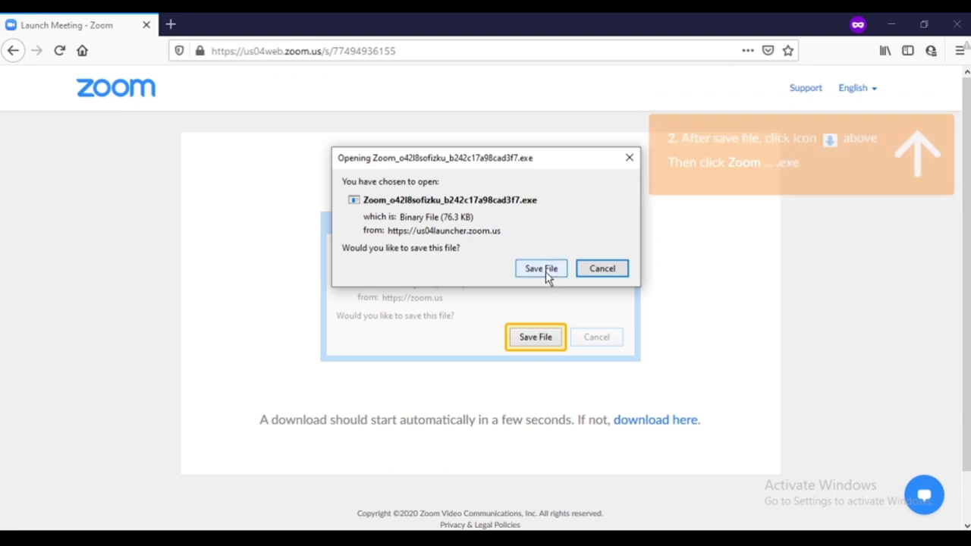
pyautogui.click(546, 275)
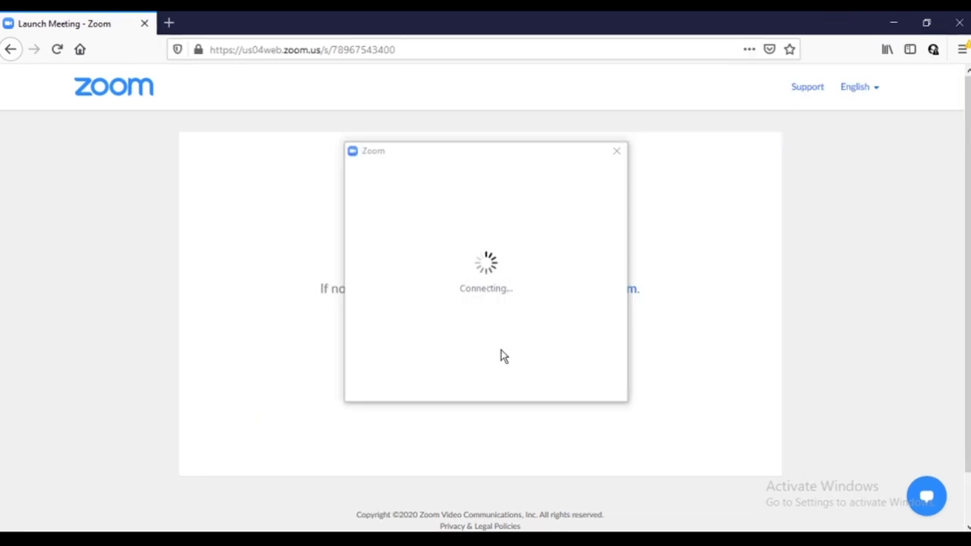
pyautogui.click(500, 353)
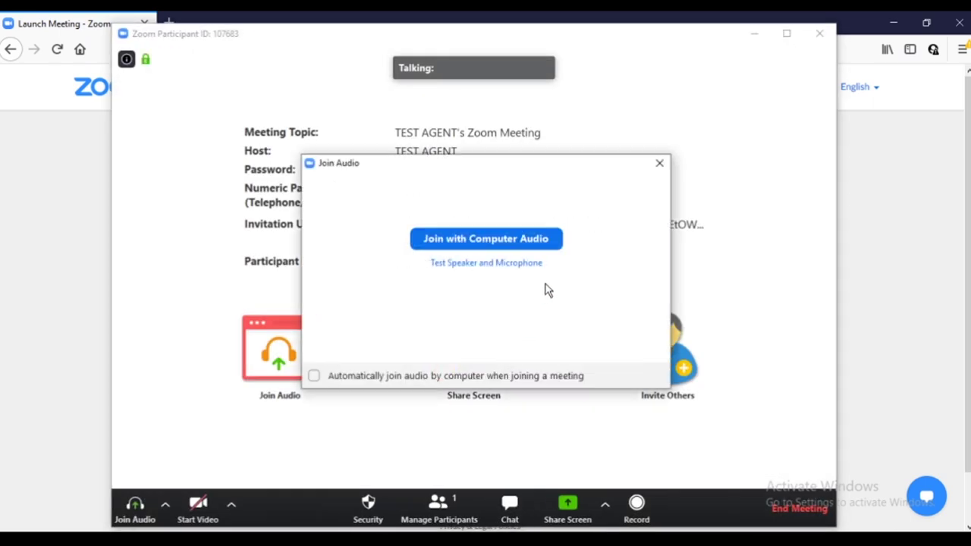
# Reposition the Join Audio dialog and join with computer audio
pyautogui.moveTo(531, 162); pyautogui.dragTo(842, 111)
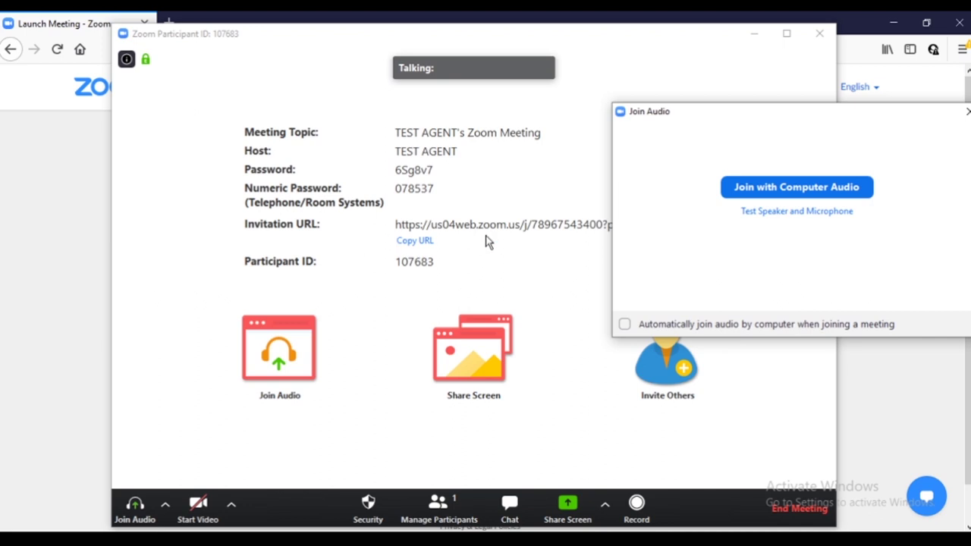
pyautogui.moveTo(743, 115); pyautogui.dragTo(411, 122)
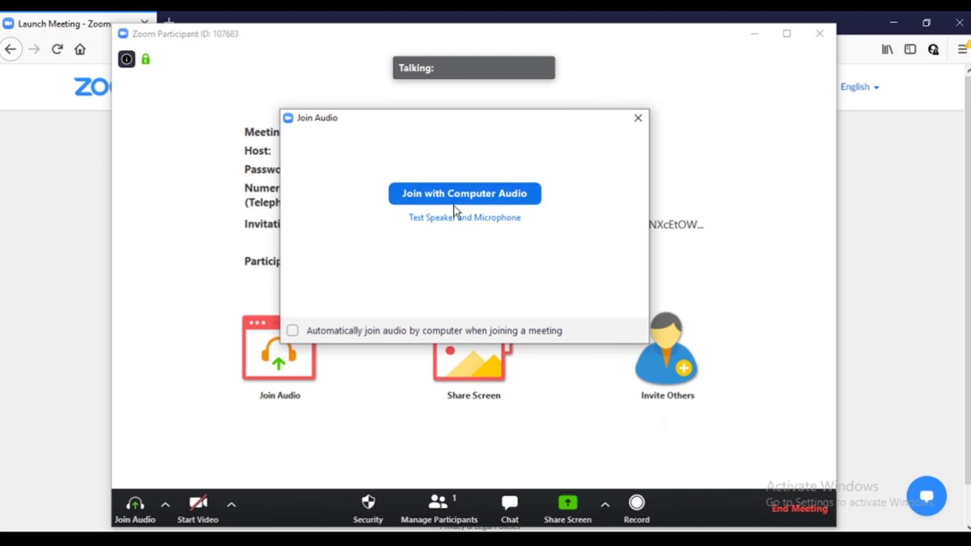
pyautogui.moveTo(436, 128); pyautogui.dragTo(458, 123)
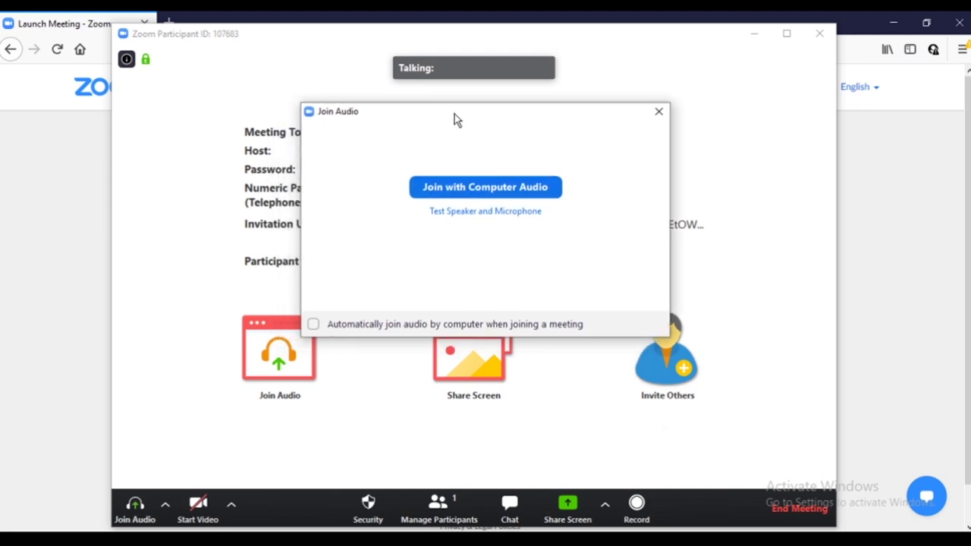
pyautogui.click(485, 189)
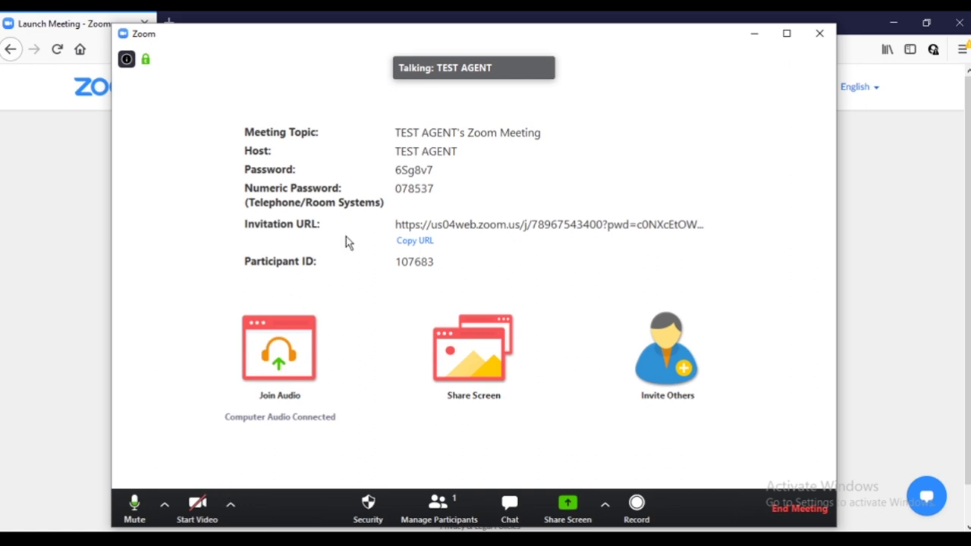
# Turn on the camera, then mute and unmute the mic and stop and restart video
pyautogui.click(198, 510)
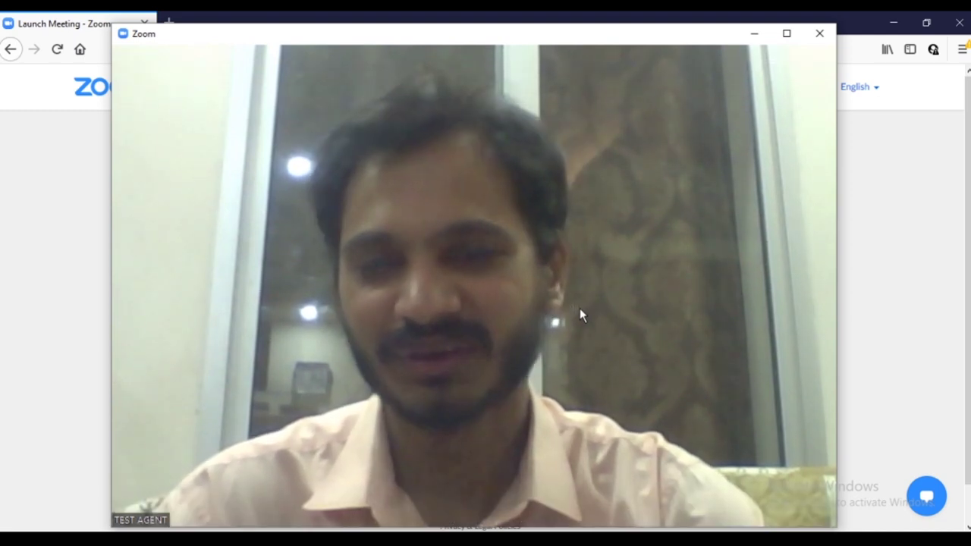
pyautogui.moveTo(478, 462)
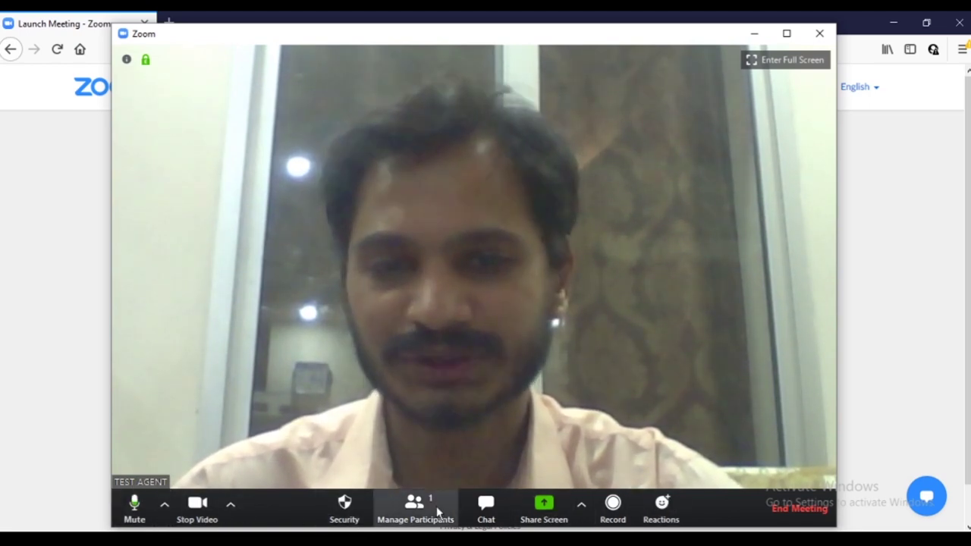
pyautogui.click(136, 503)
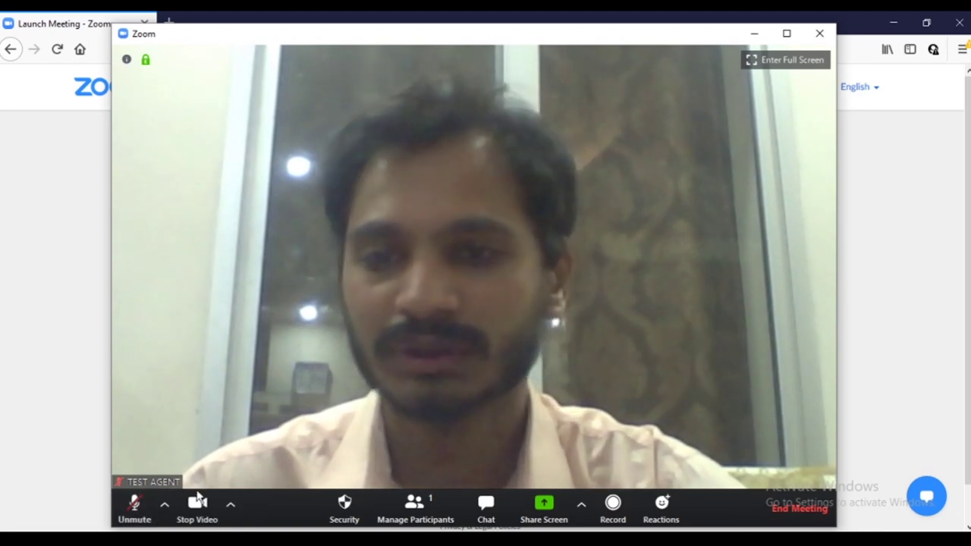
pyautogui.click(134, 504)
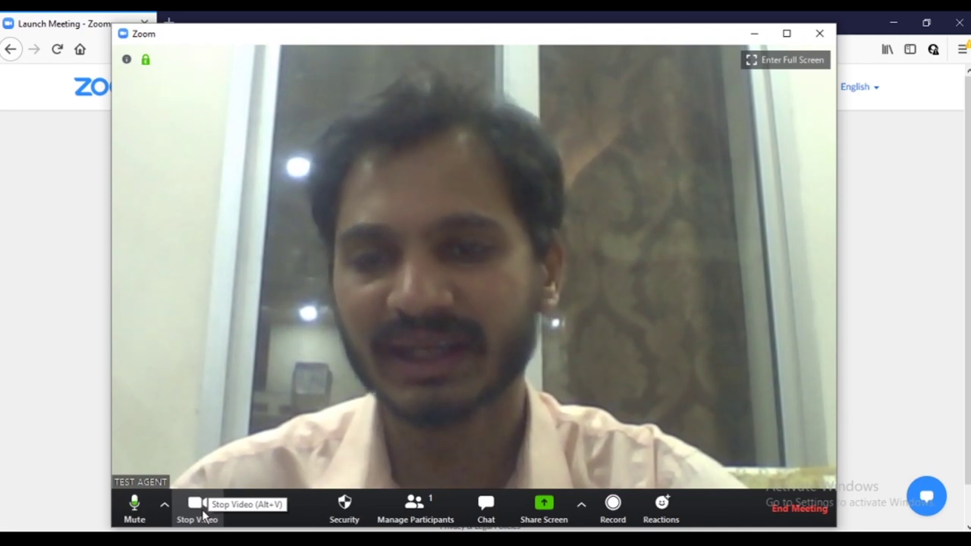
pyautogui.click(198, 509)
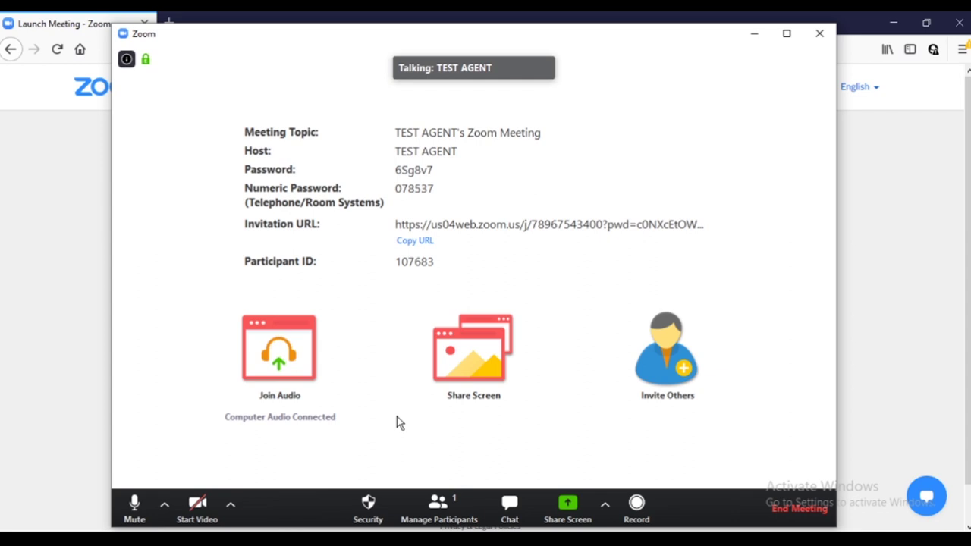
pyautogui.click(199, 509)
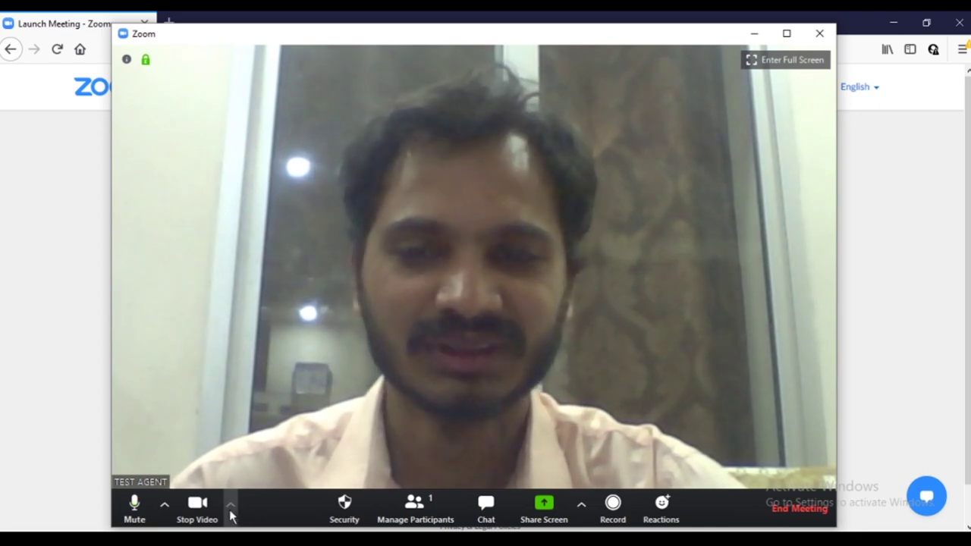
# Look over the video options and Security menu, then show the Participants list
pyautogui.click(230, 510)
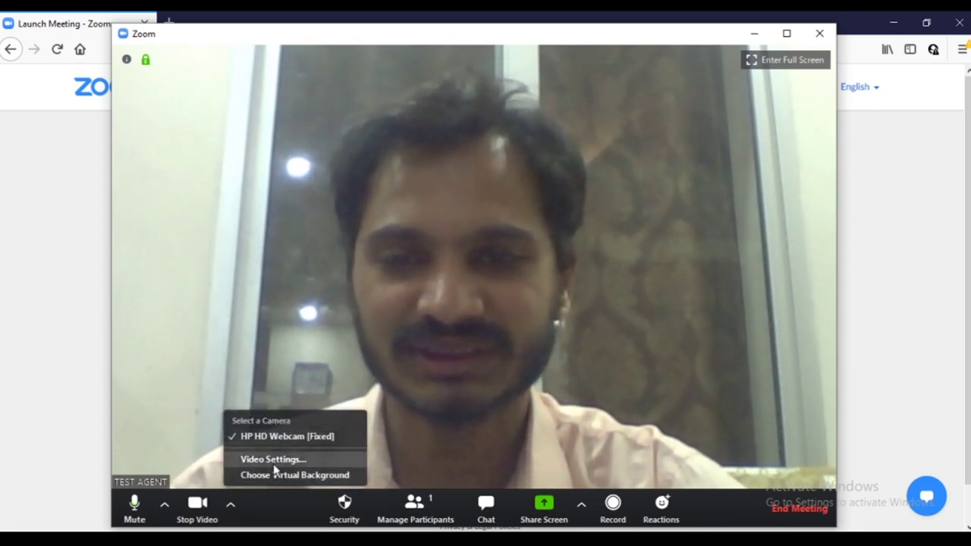
pyautogui.click(350, 510)
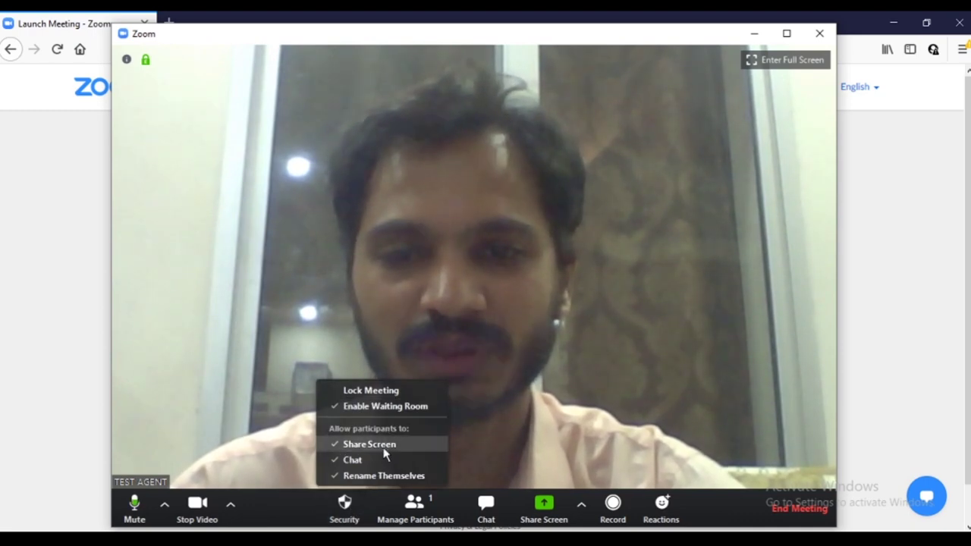
pyautogui.click(415, 516)
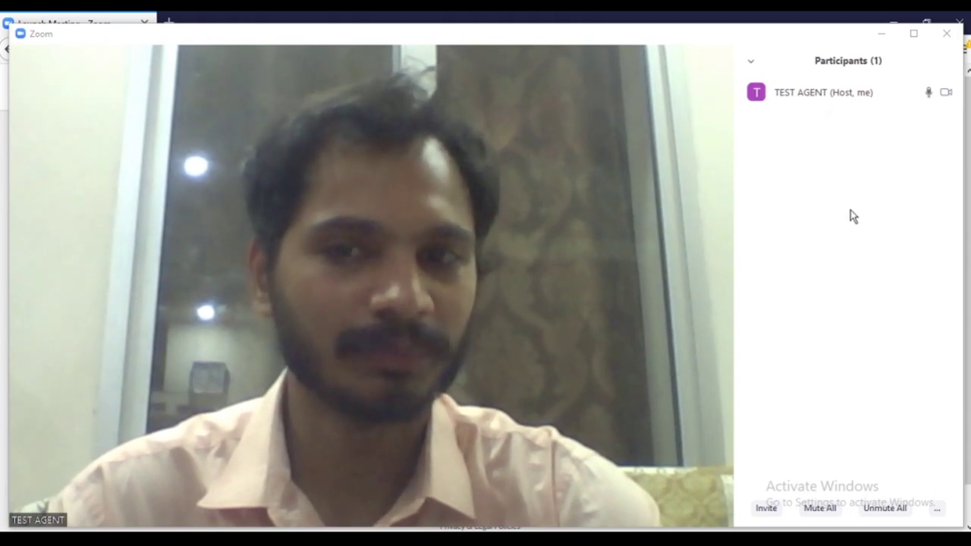
# Send 'hello' to Everyone in the group chat, then dismiss the chat options menu
pyautogui.moveTo(851, 100)
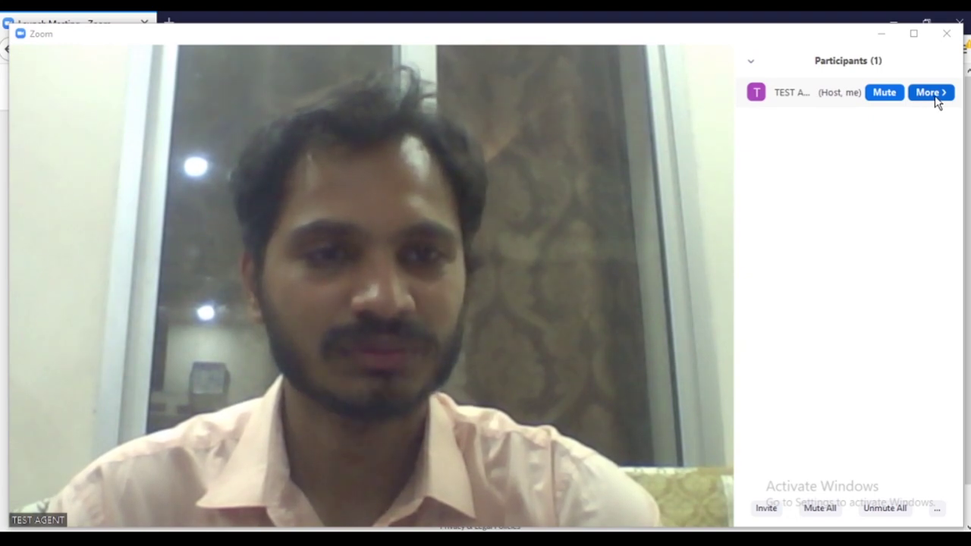
pyautogui.moveTo(411, 337)
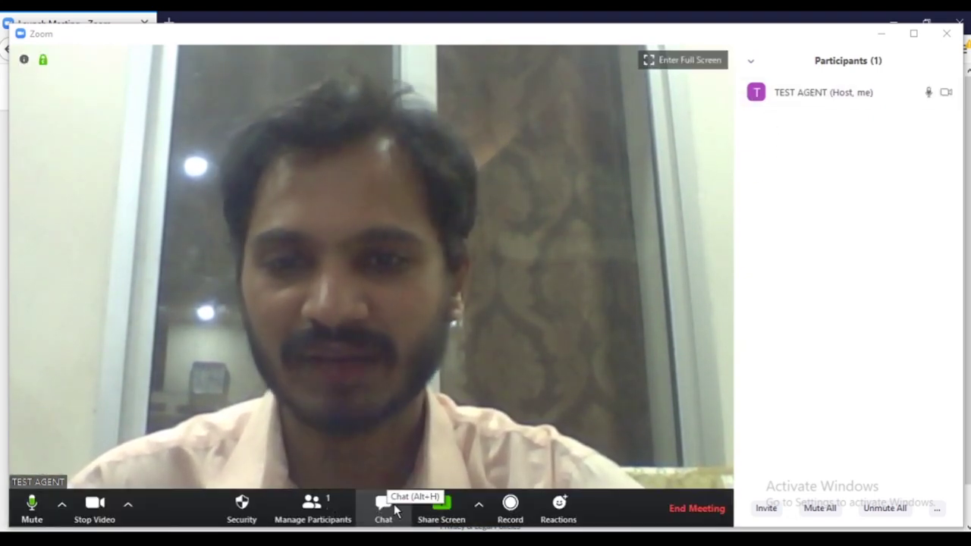
pyautogui.click(393, 504)
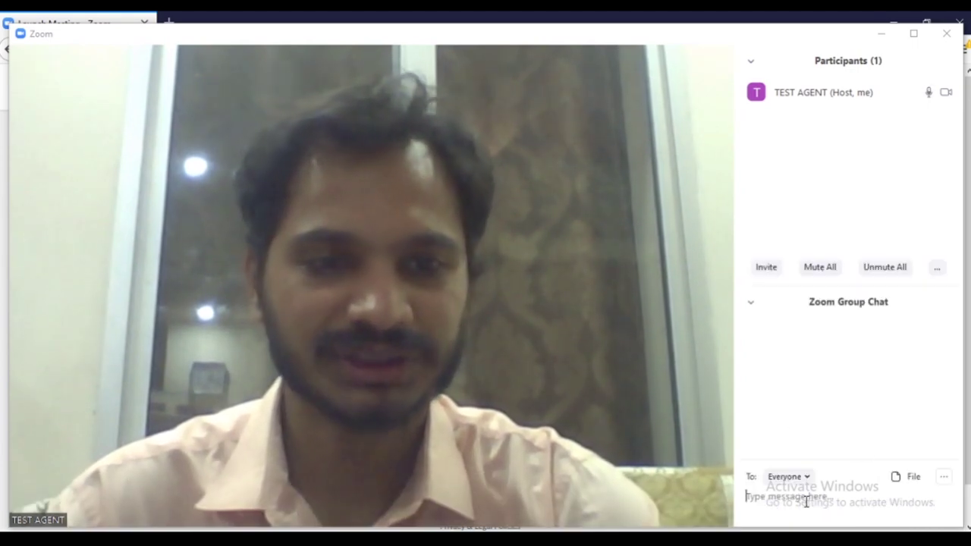
pyautogui.click(806, 499)
pyautogui.write('hello')
pyautogui.press('Return')
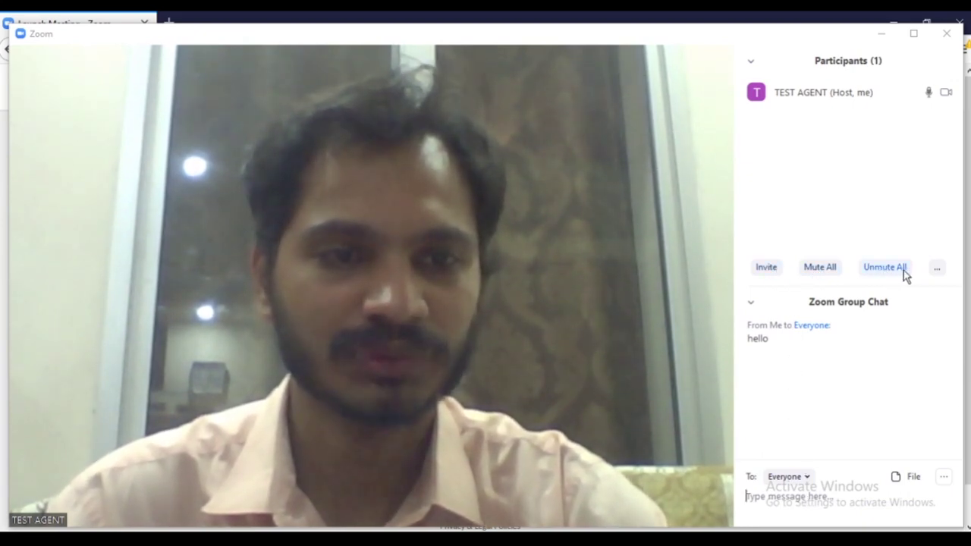
pyautogui.click(947, 479)
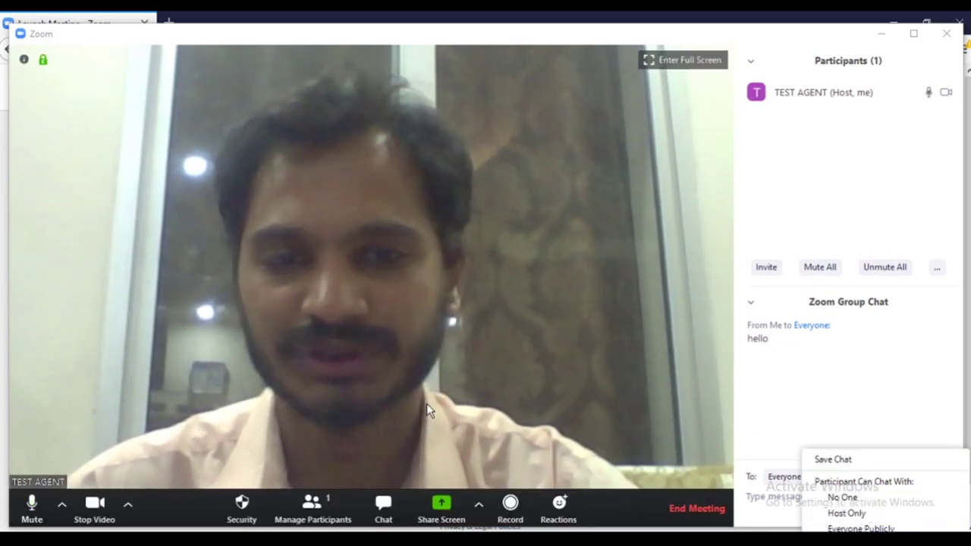
pyautogui.click(427, 408)
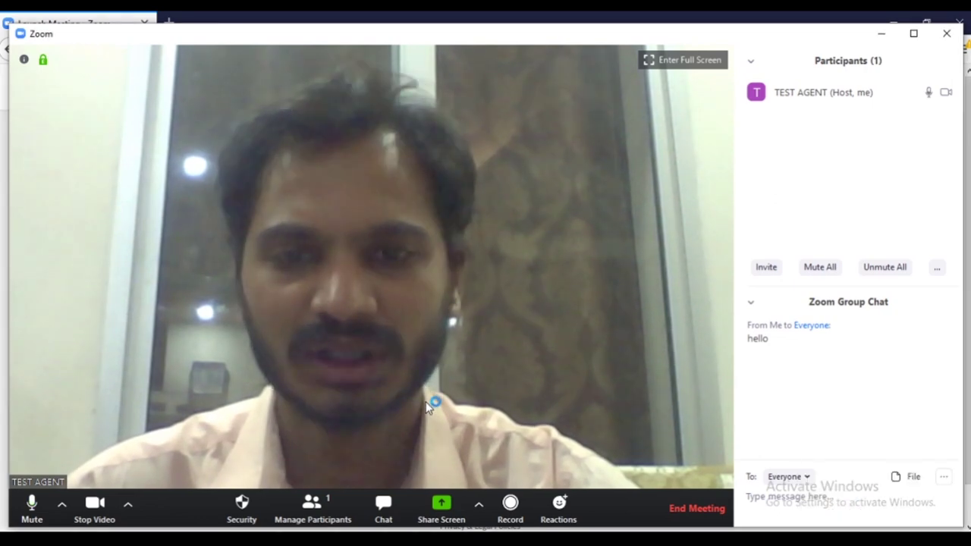
# Share a whiteboard with the meeting
pyautogui.click(446, 519)
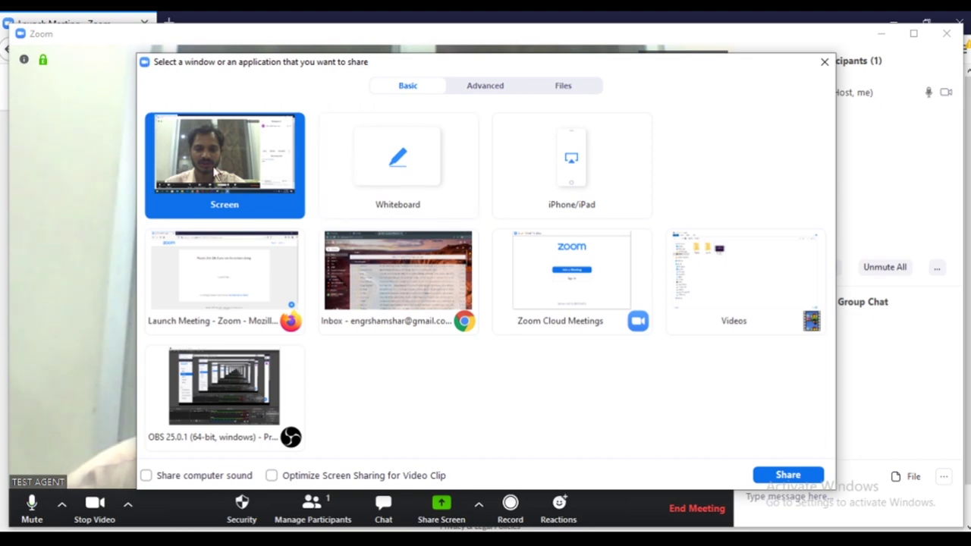
pyautogui.click(391, 168)
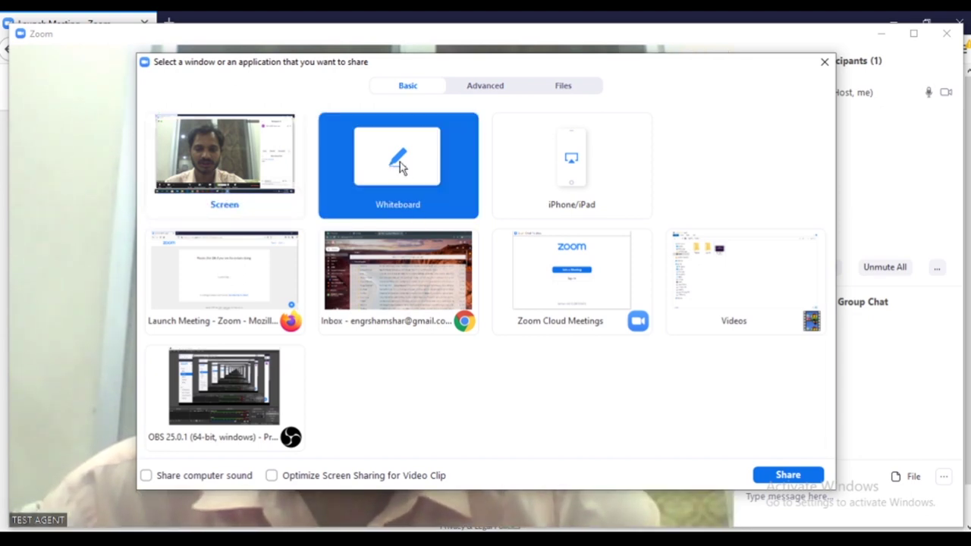
pyautogui.doubleClick(399, 161)
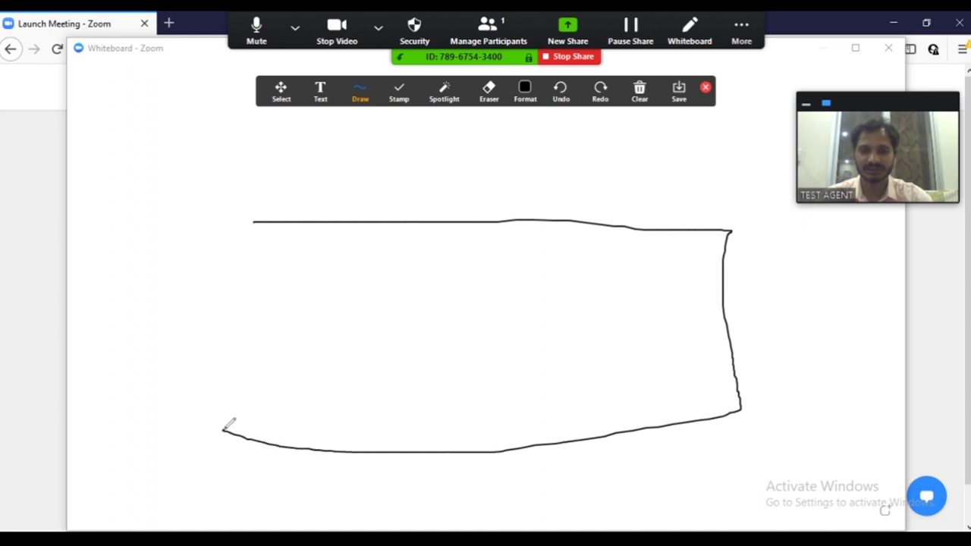
# Sketch a rectangle on the whiteboard, then switch the pen to red and draw a line across it
pyautogui.moveTo(225, 429)
pyautogui.mouseDown()
pyautogui.moveTo(246, 215)
pyautogui.moveTo(258, 219)
pyautogui.mouseUp()
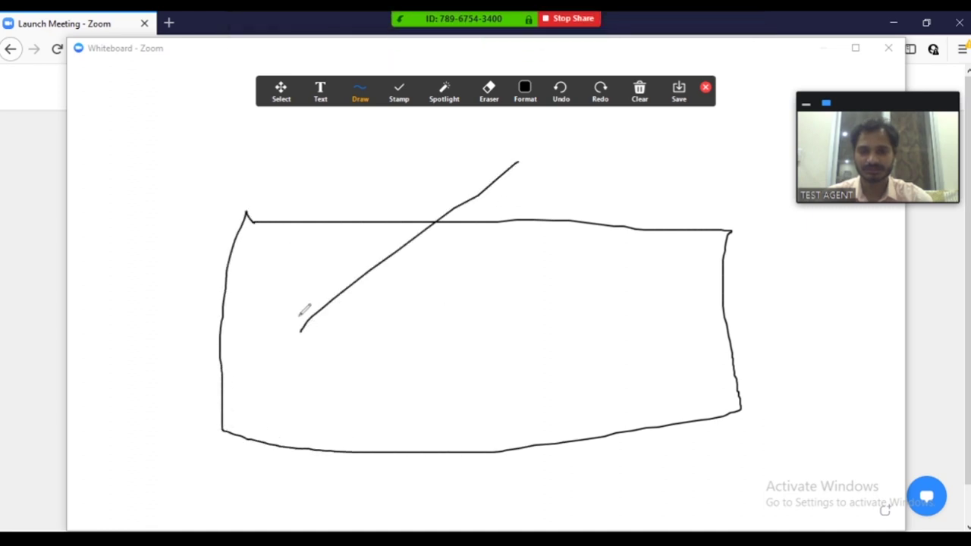
pyautogui.click(523, 95)
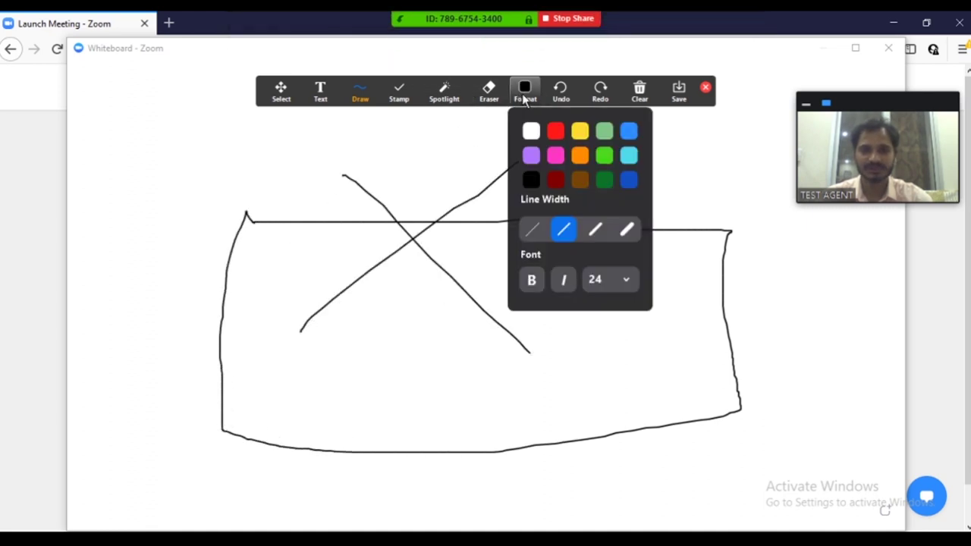
pyautogui.click(555, 131)
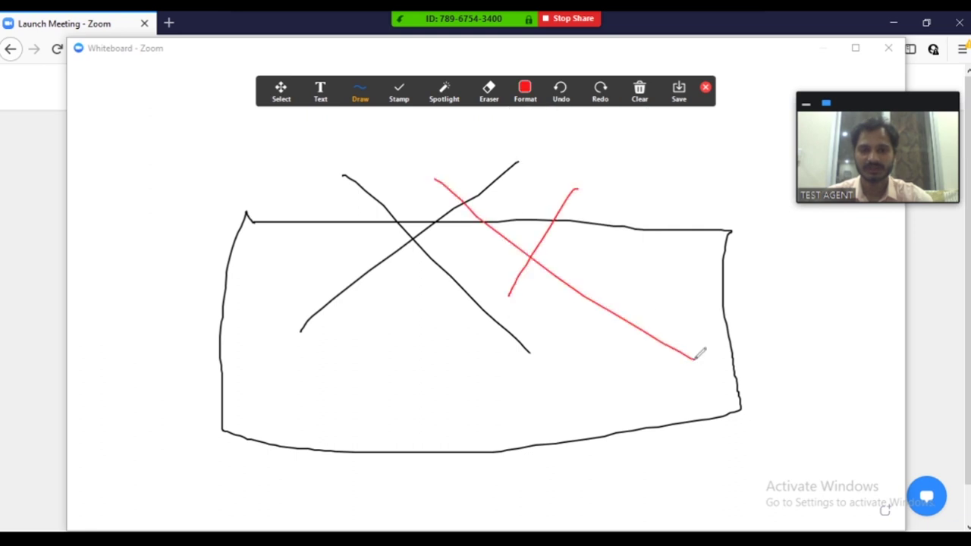
pyautogui.moveTo(458, 241); pyautogui.dragTo(449, 246)
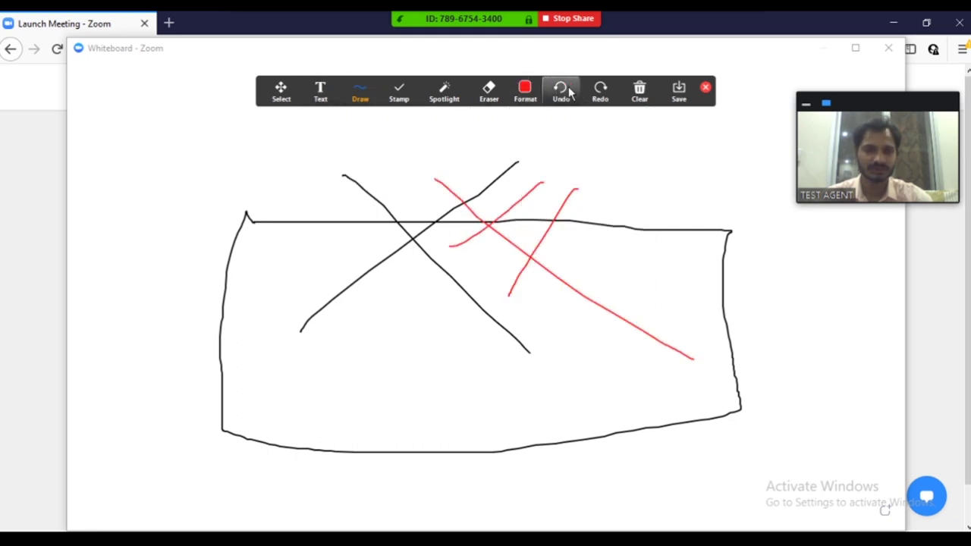
# Stop the whiteboard share, post a thumbs-up reaction, and start recording the meeting
pyautogui.click(568, 19)
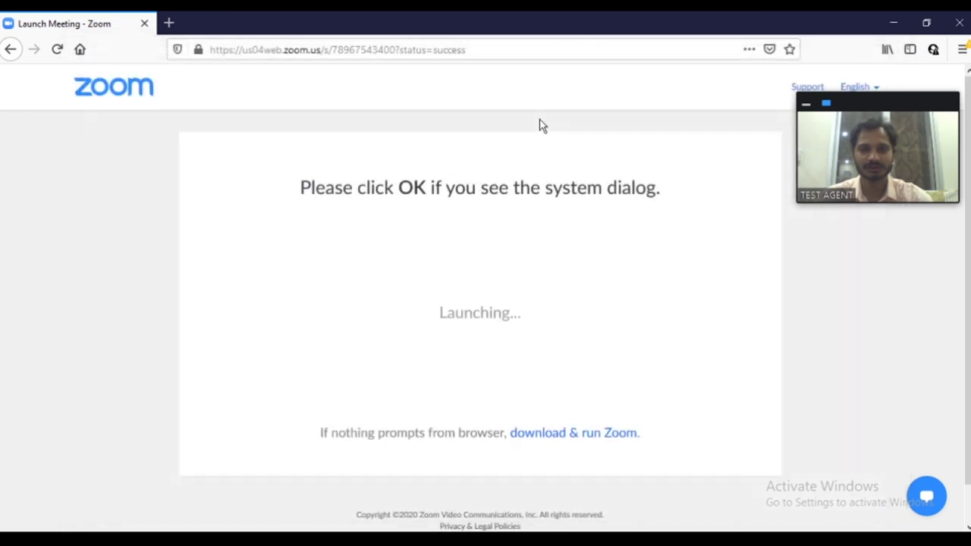
pyautogui.click(477, 508)
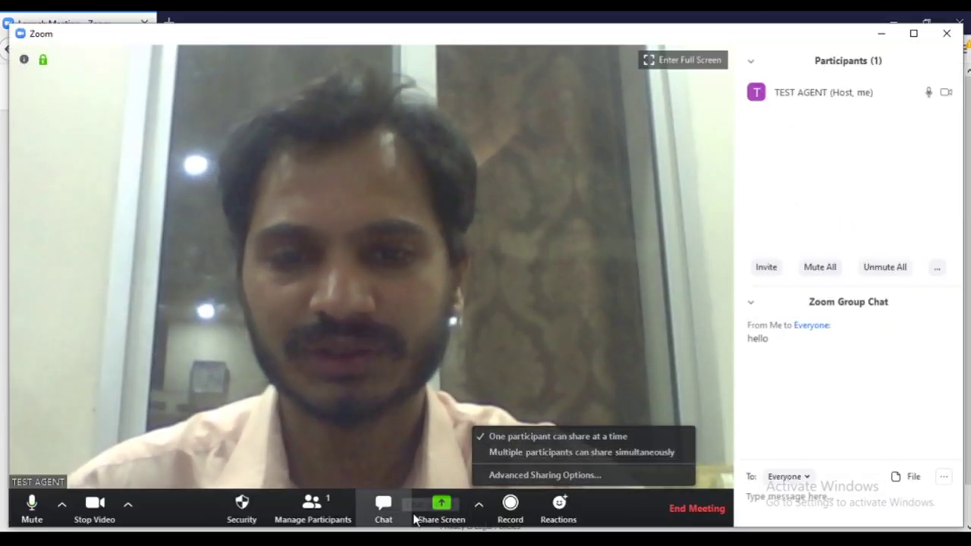
pyautogui.click(561, 508)
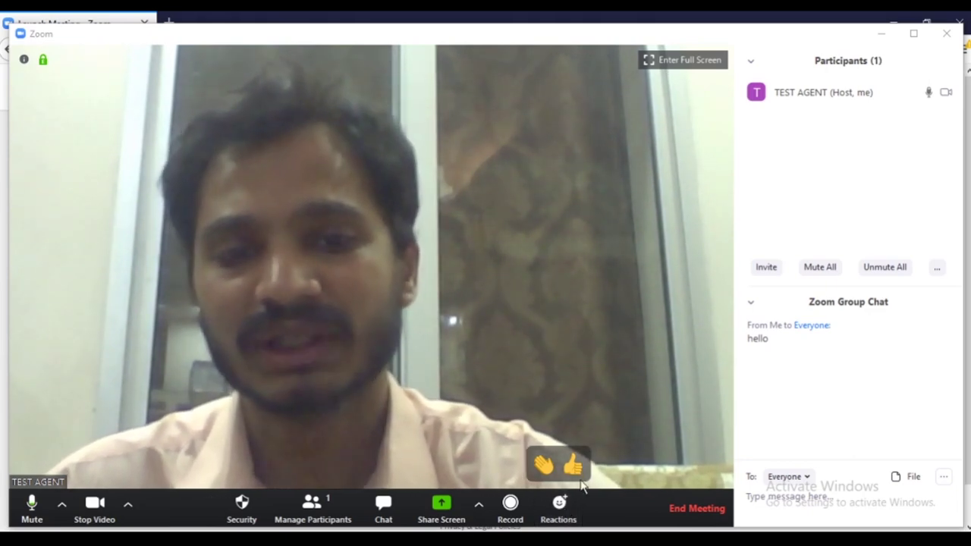
pyautogui.click(574, 466)
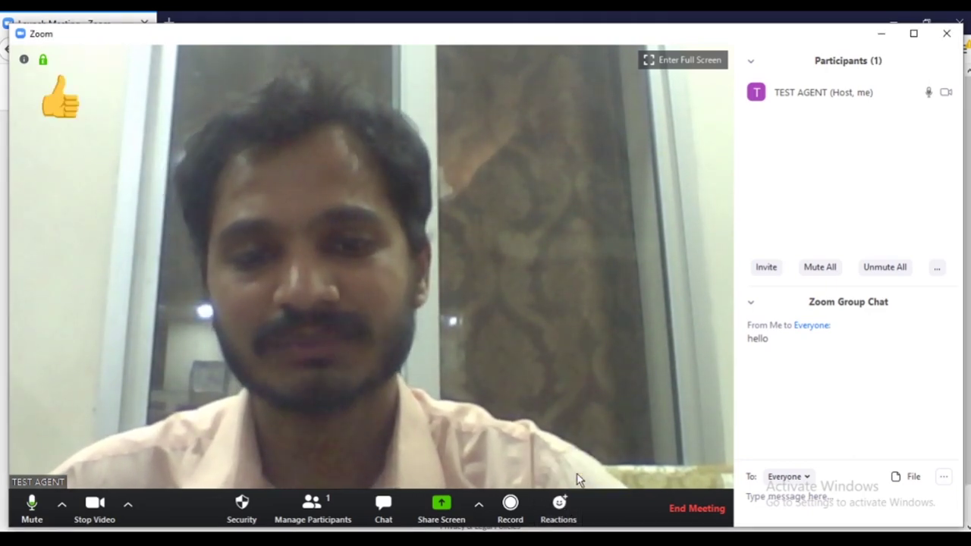
pyautogui.click(68, 110)
pyautogui.click(68, 111)
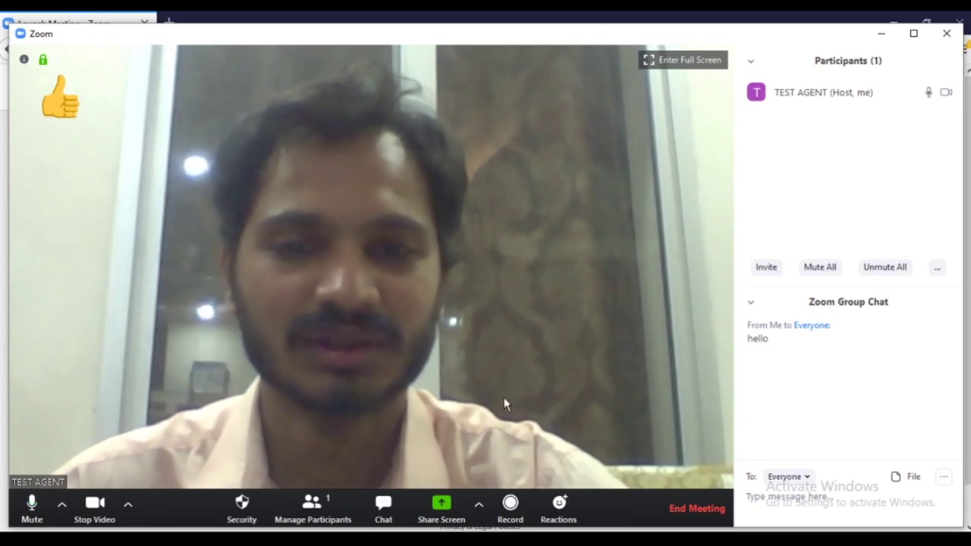
pyautogui.click(515, 513)
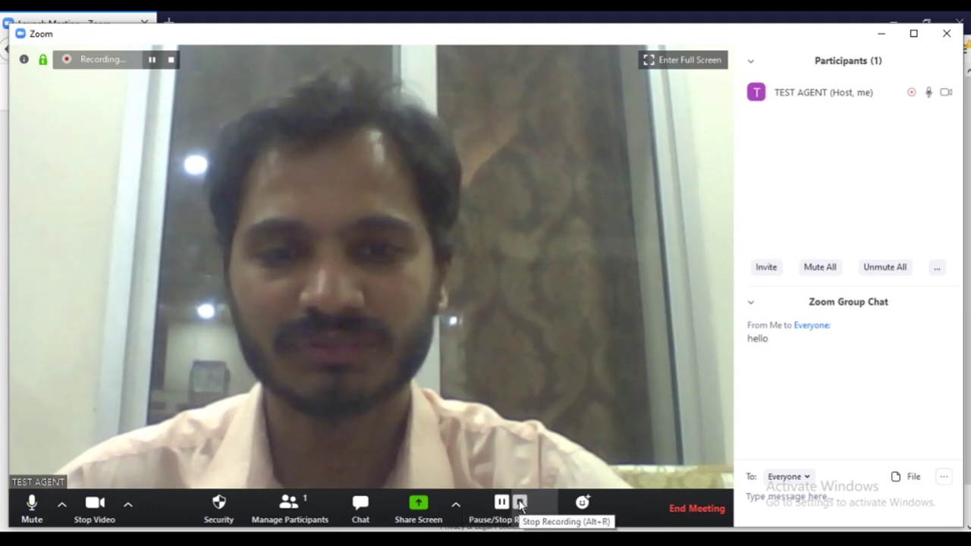
# Stop the recording and bring up the End Meeting or Leave Meeting prompt
pyautogui.click(519, 504)
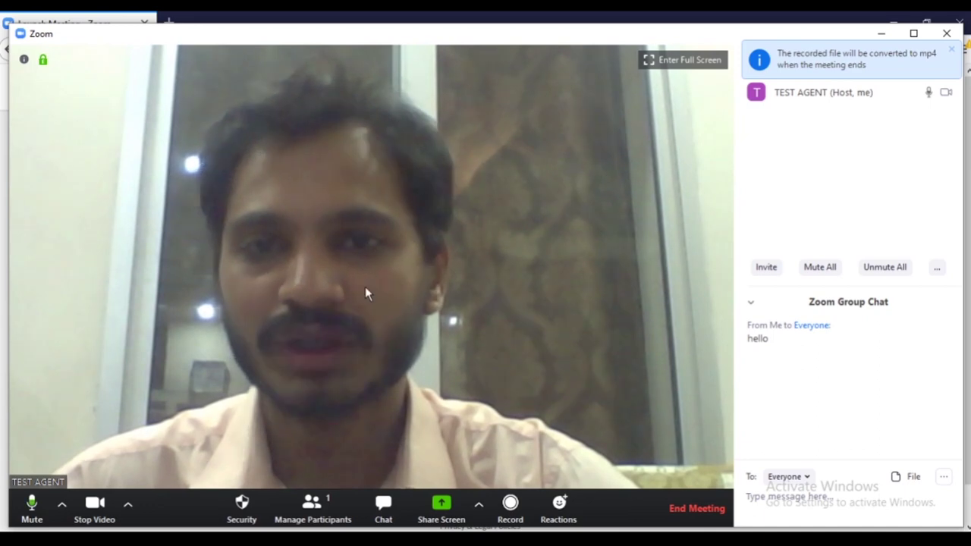
pyautogui.click(696, 510)
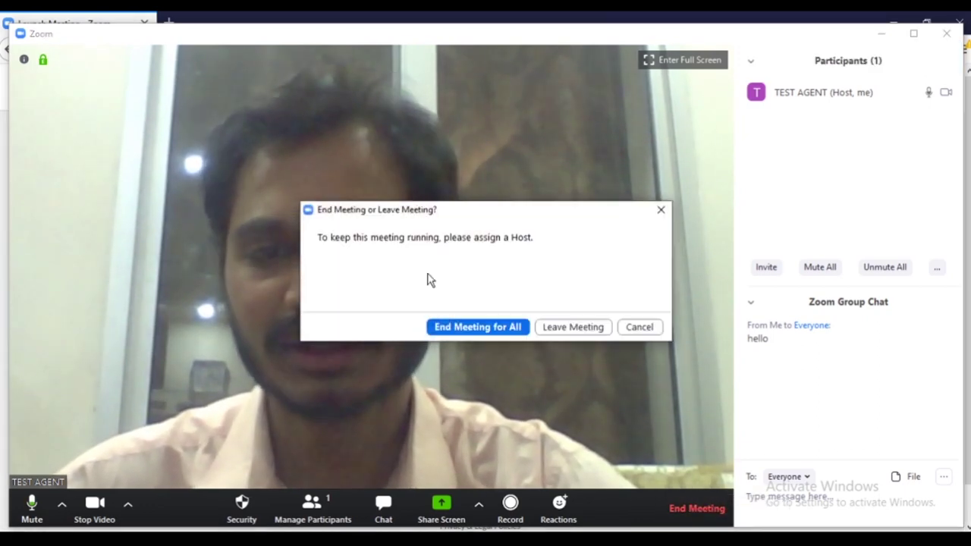